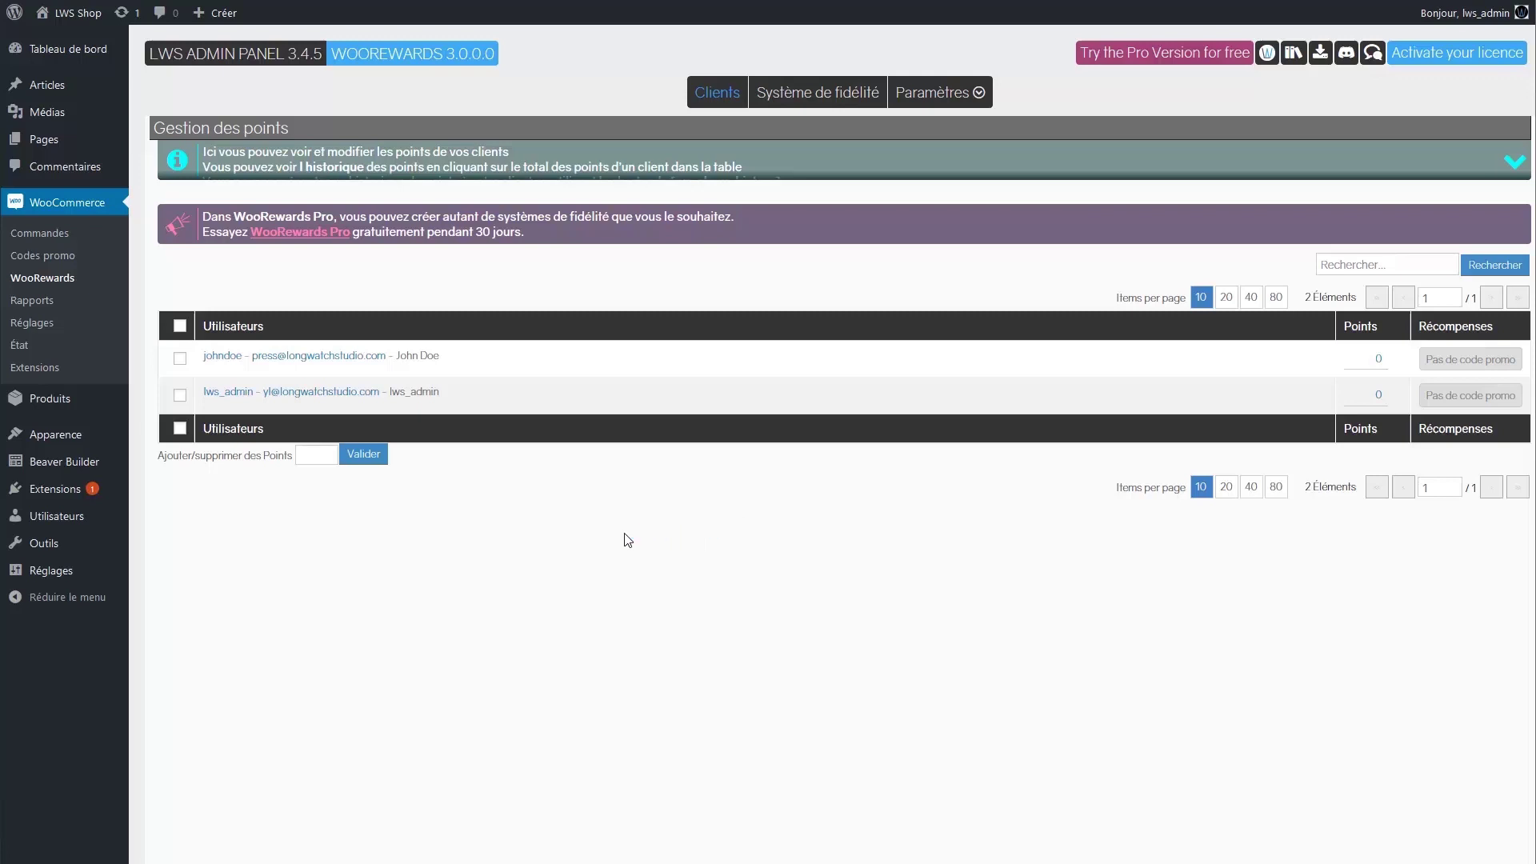
# - Open the general settings (Paramètres généraux) of WooRewards to view the tax option
pyautogui.moveTo(61, 494)
pyautogui.moveTo(933, 97)
pyautogui.click(934, 120)
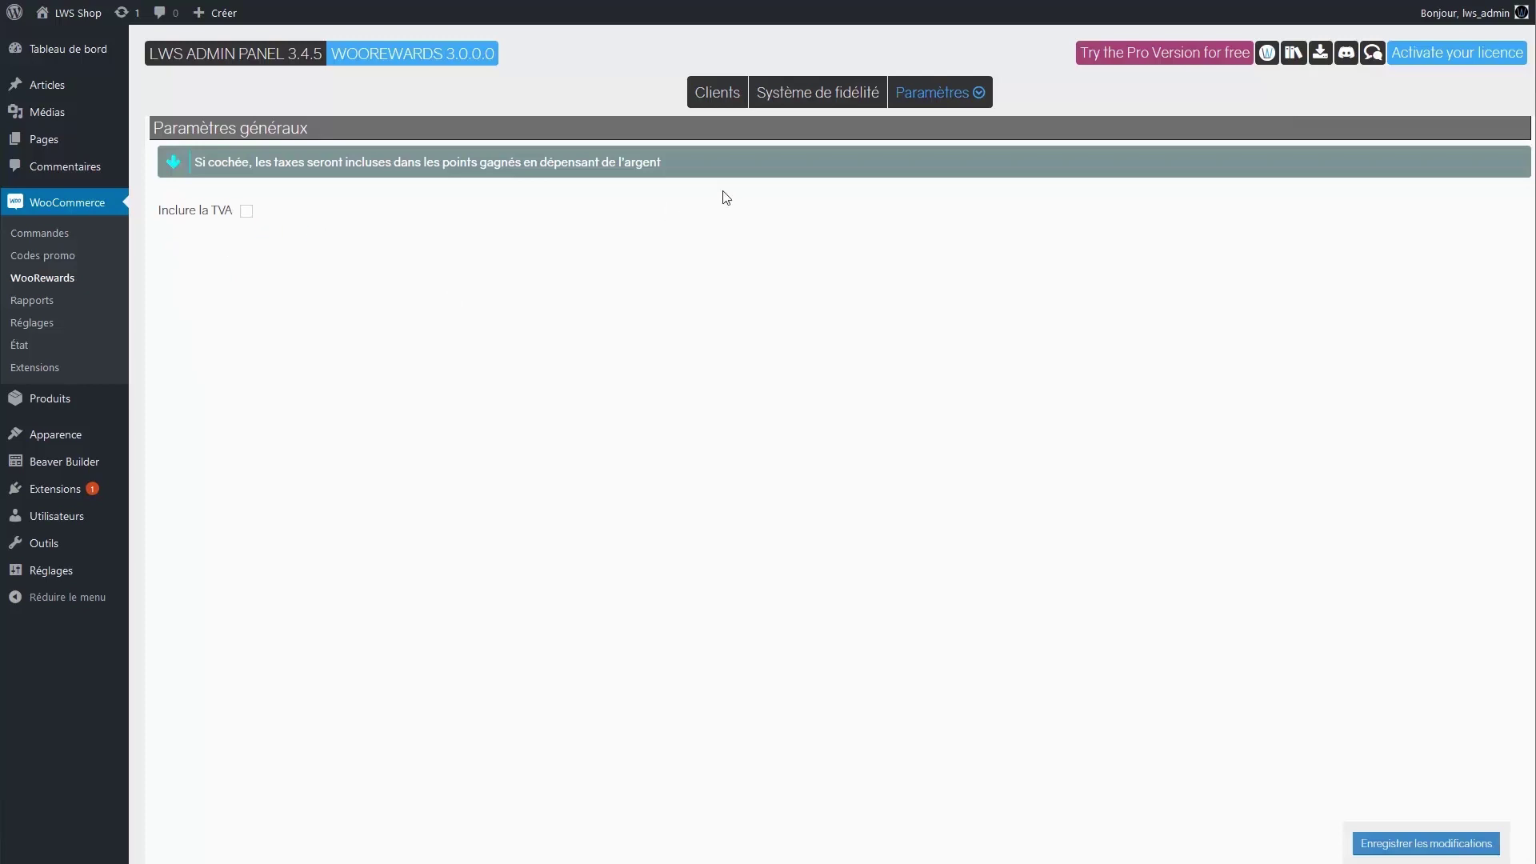
# - Open the email style settings and review the header image, footer text and new-reward email sections
pyautogui.moveTo(919, 98)
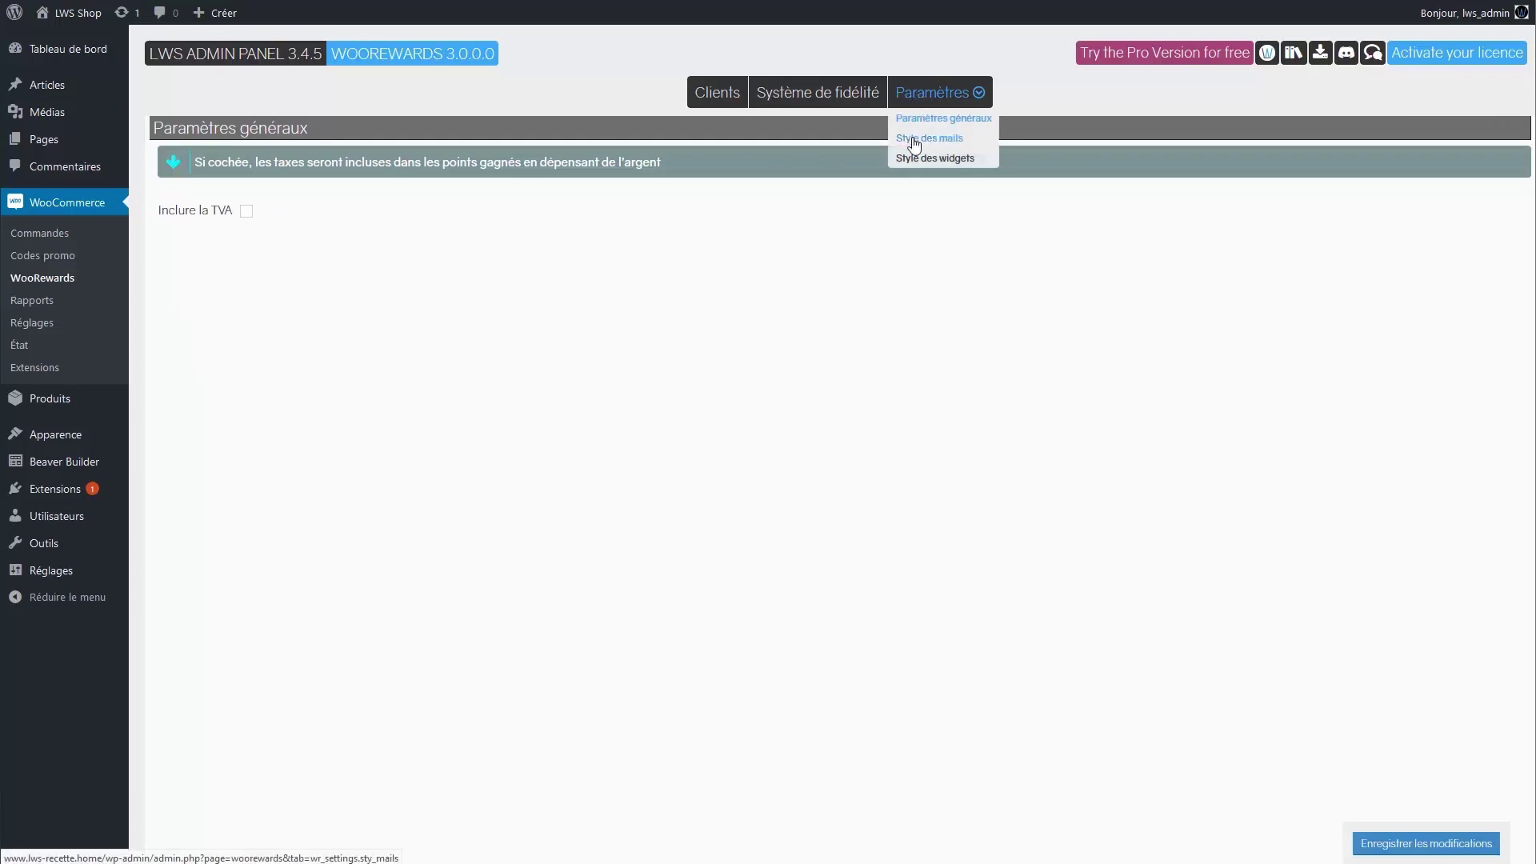
pyautogui.click(914, 142)
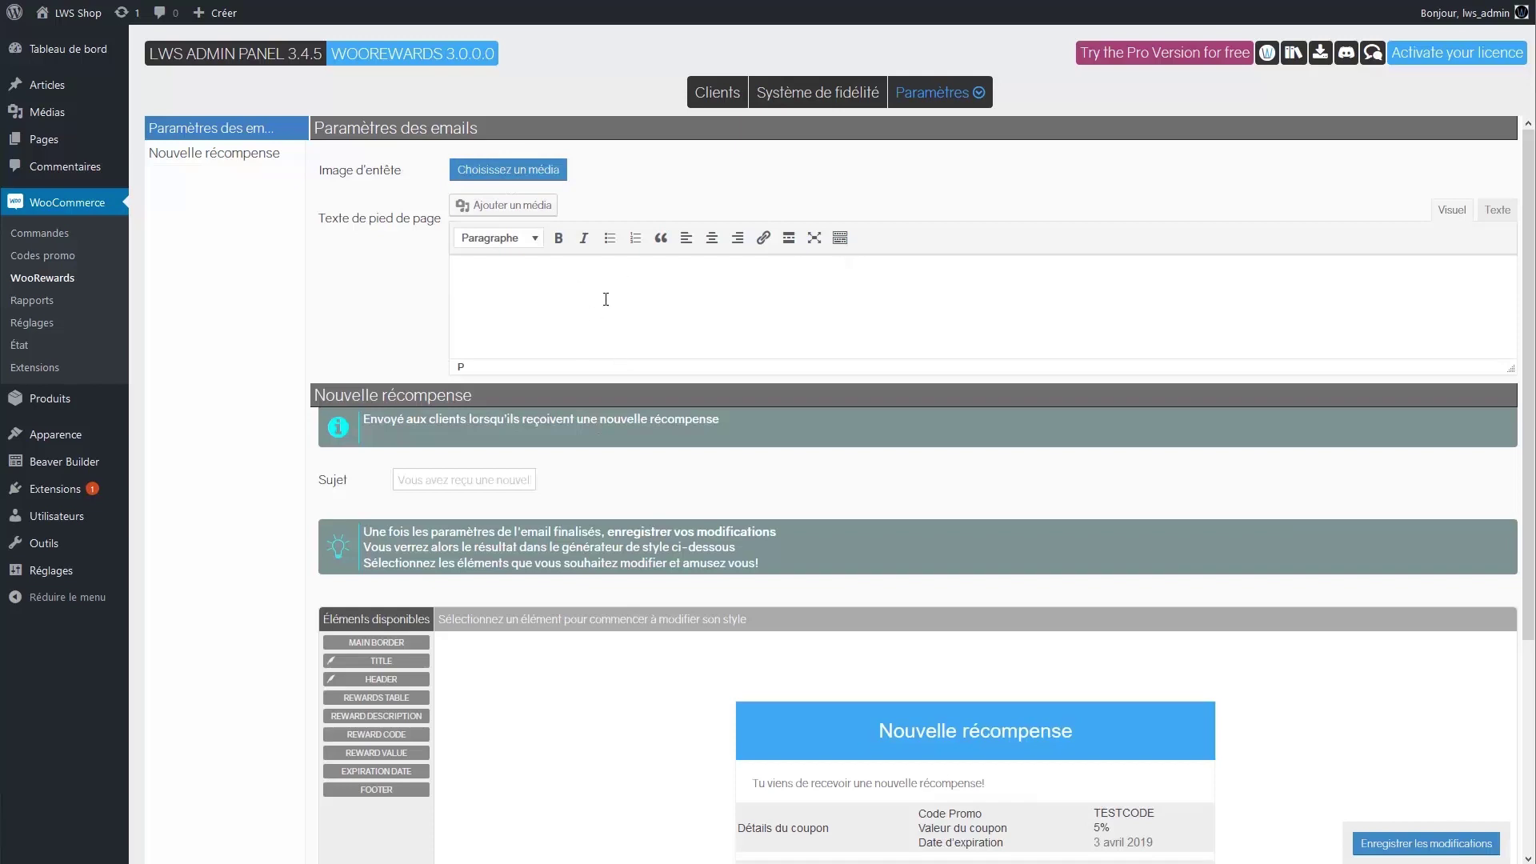
pyautogui.scroll(-2, 800, 415)
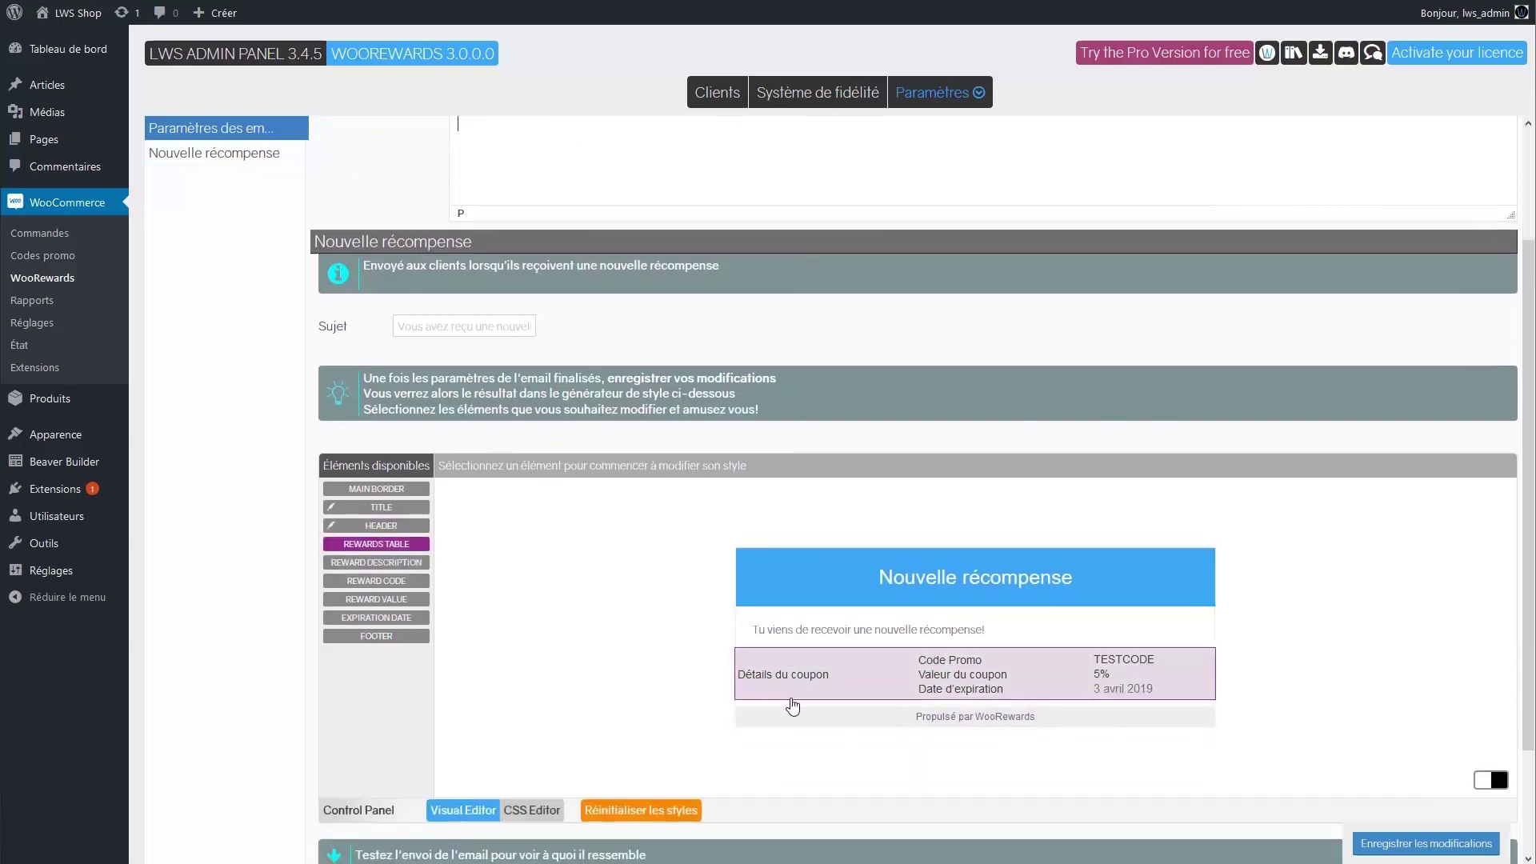
pyautogui.scroll(2, 856, 444)
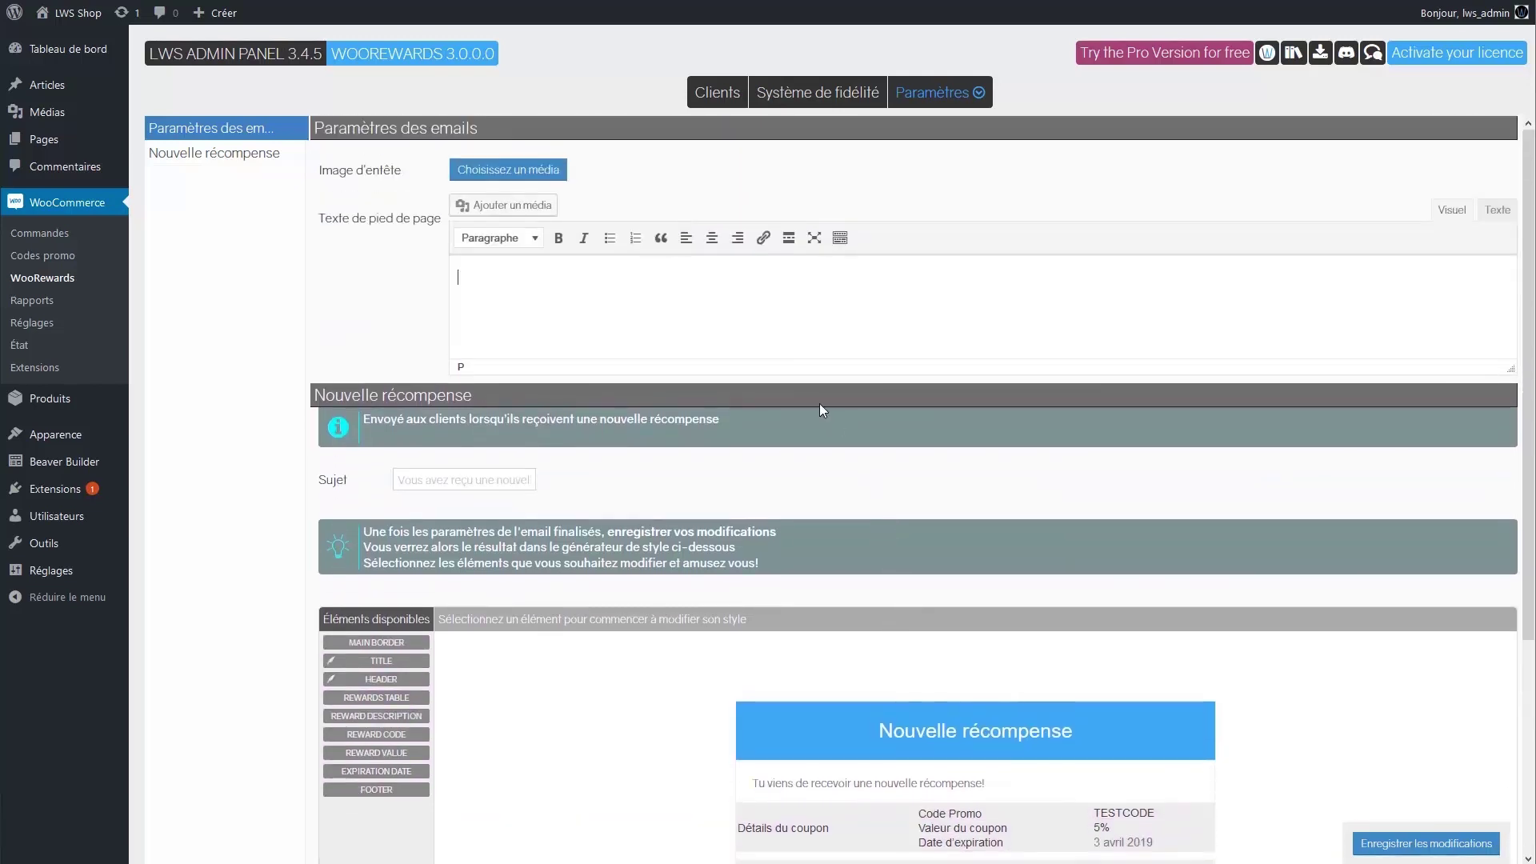
pyautogui.click(722, 281)
pyautogui.scroll(-2, 701, 264)
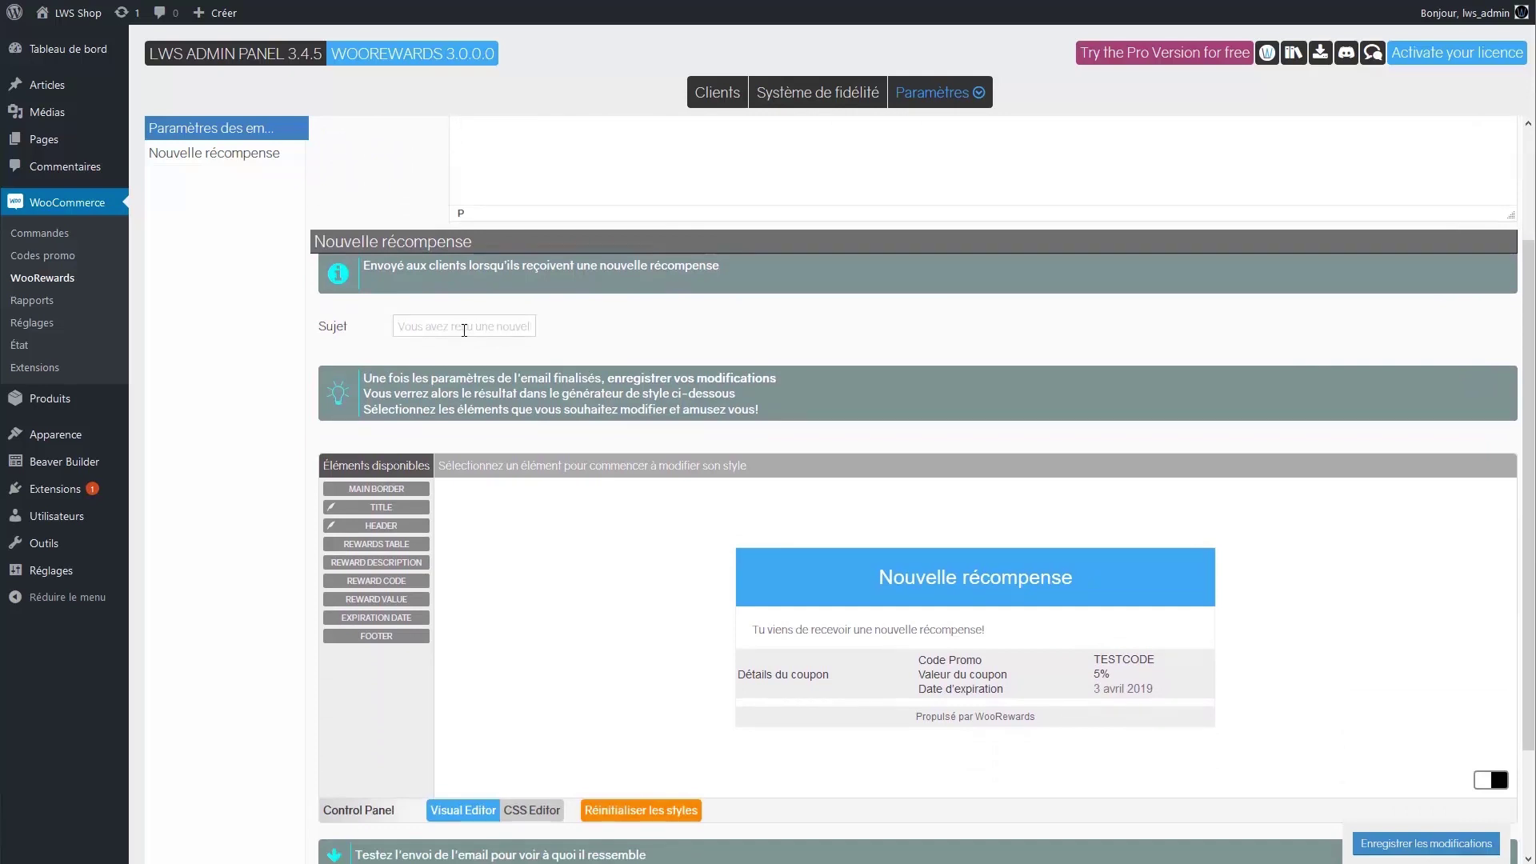
pyautogui.scroll(-2, 466, 331)
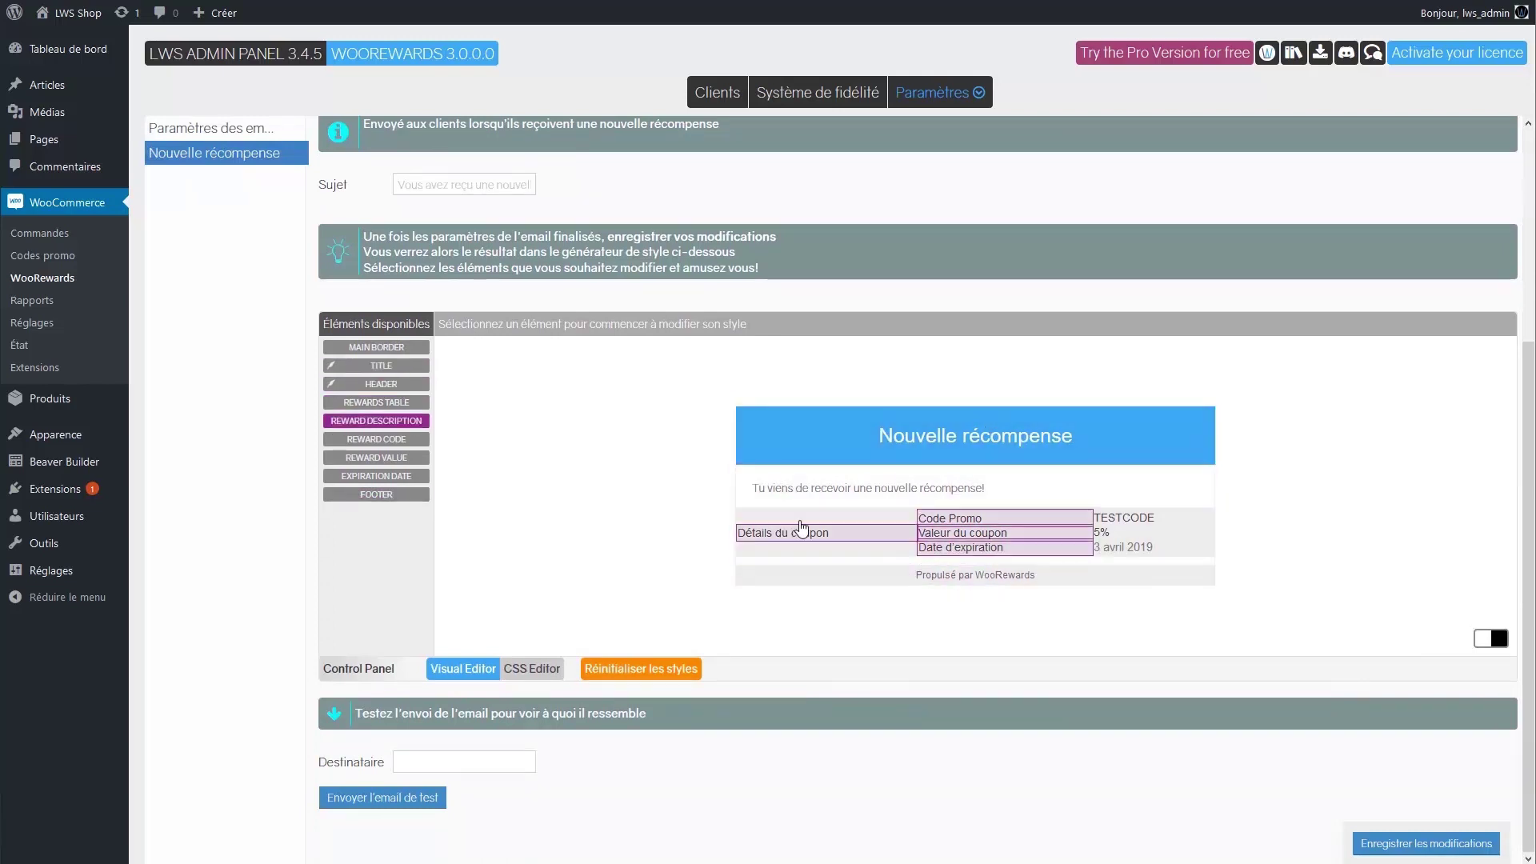
# - Examine the editing options for the reward email's title and header, including its CSS code and the test-email recipient field
pyautogui.click(985, 441)
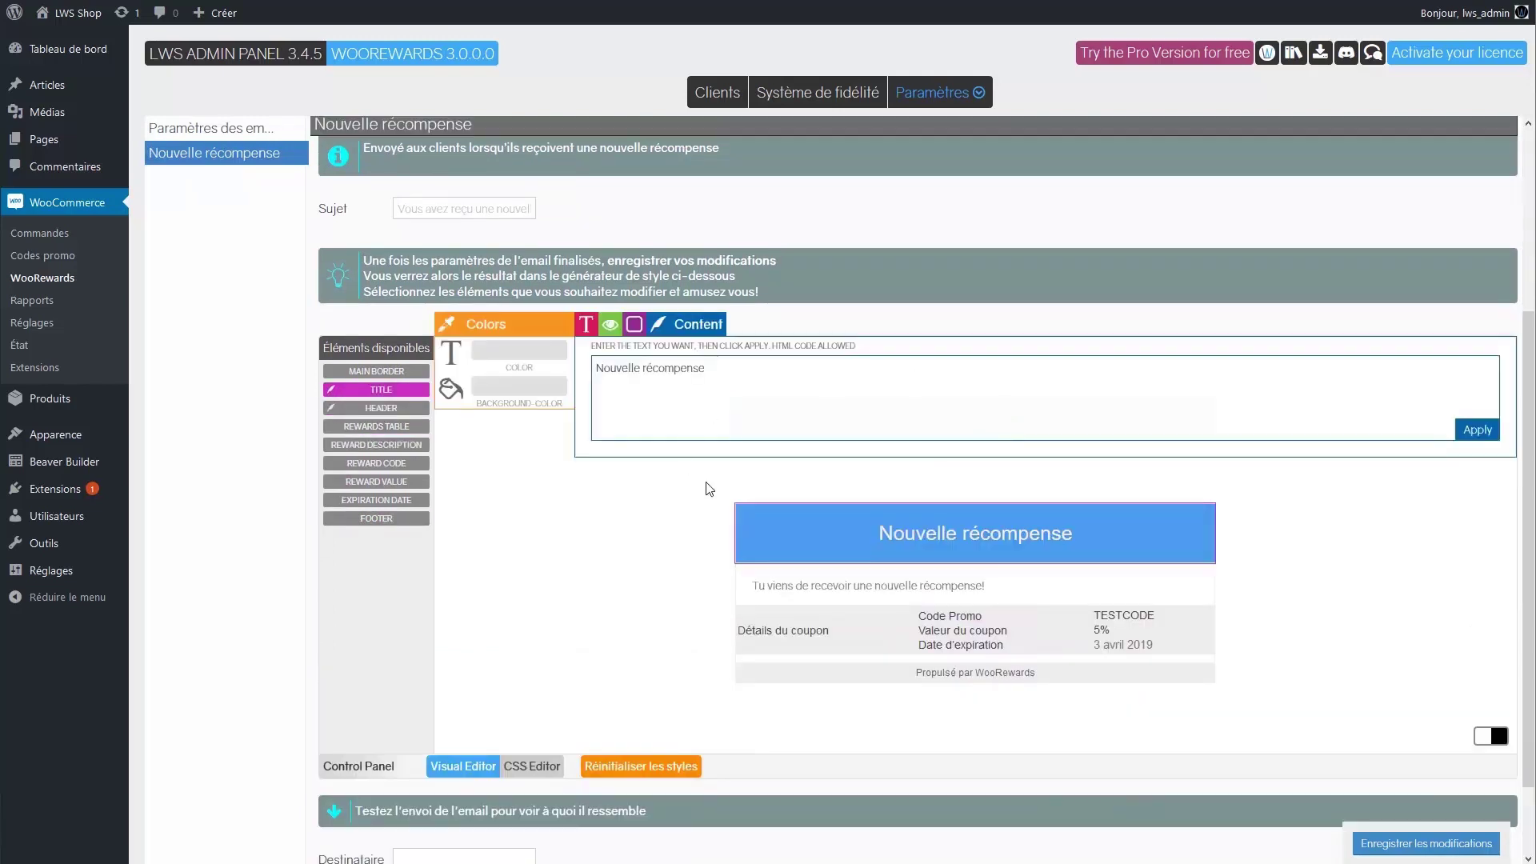
pyautogui.click(861, 584)
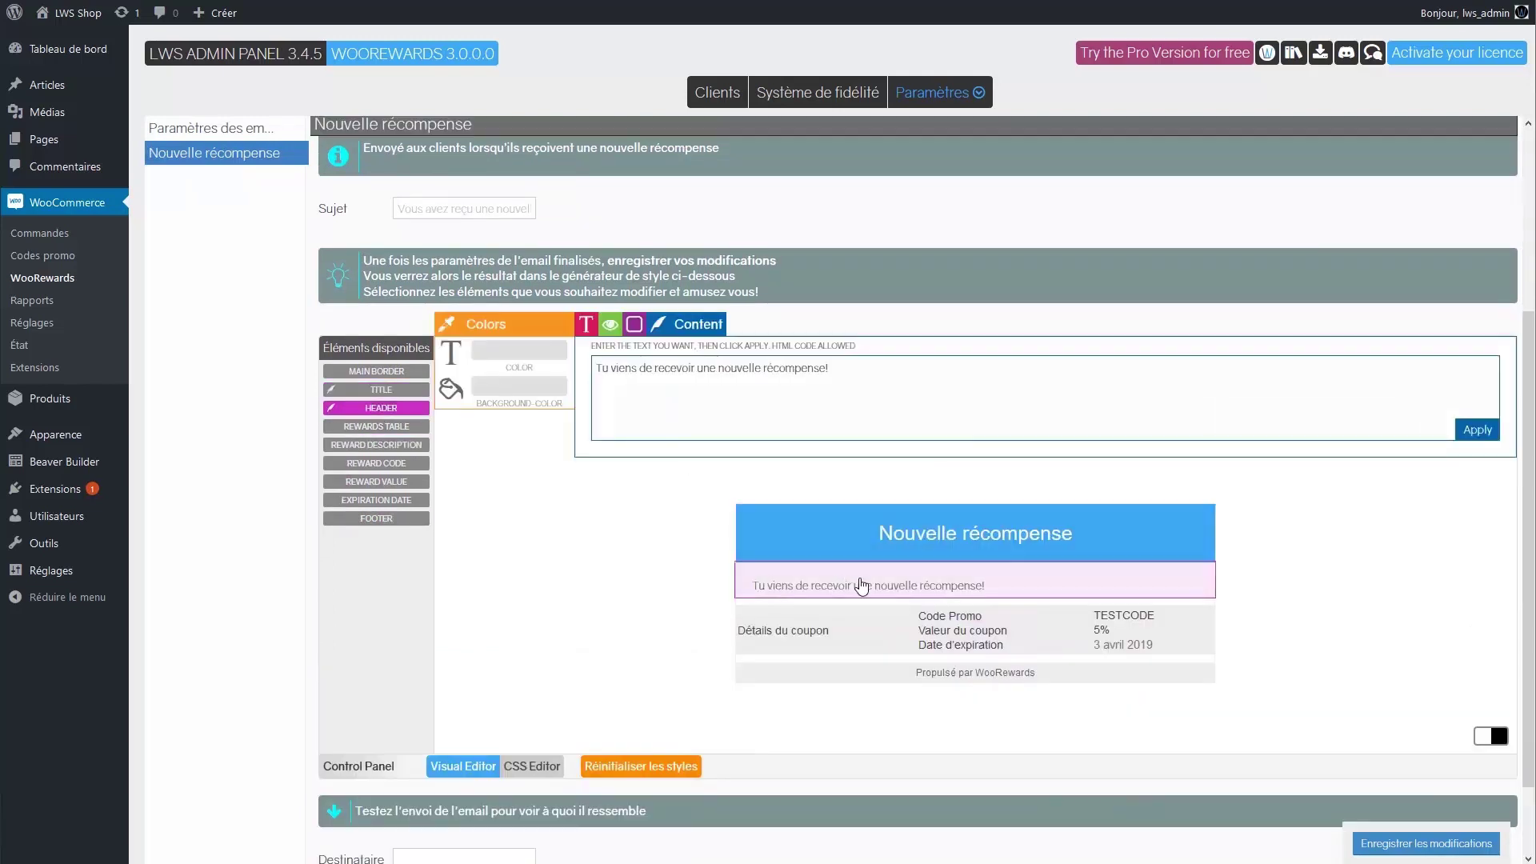
pyautogui.click(534, 766)
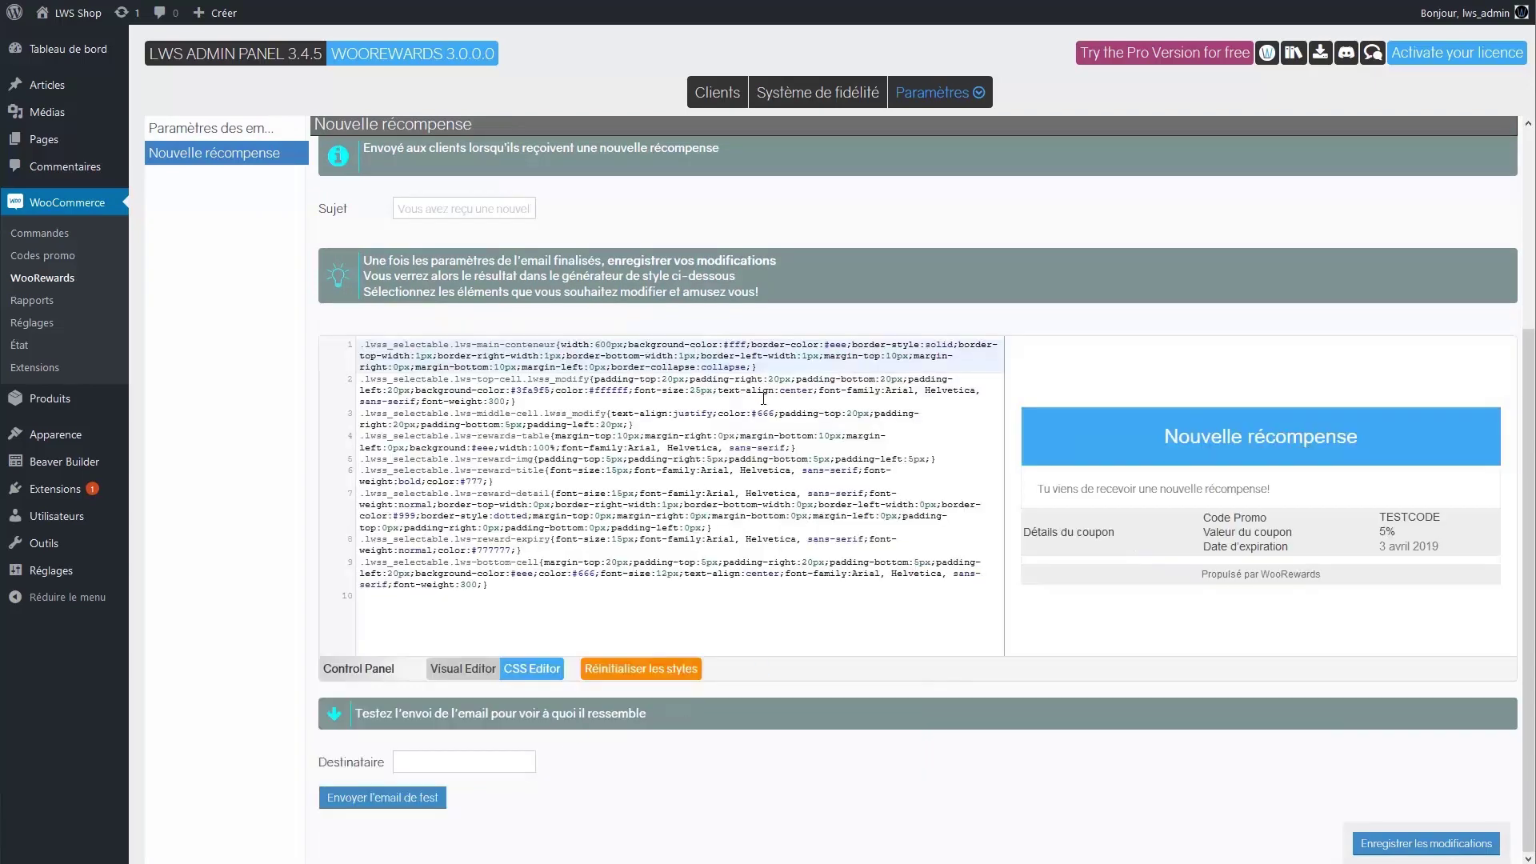
pyautogui.click(458, 668)
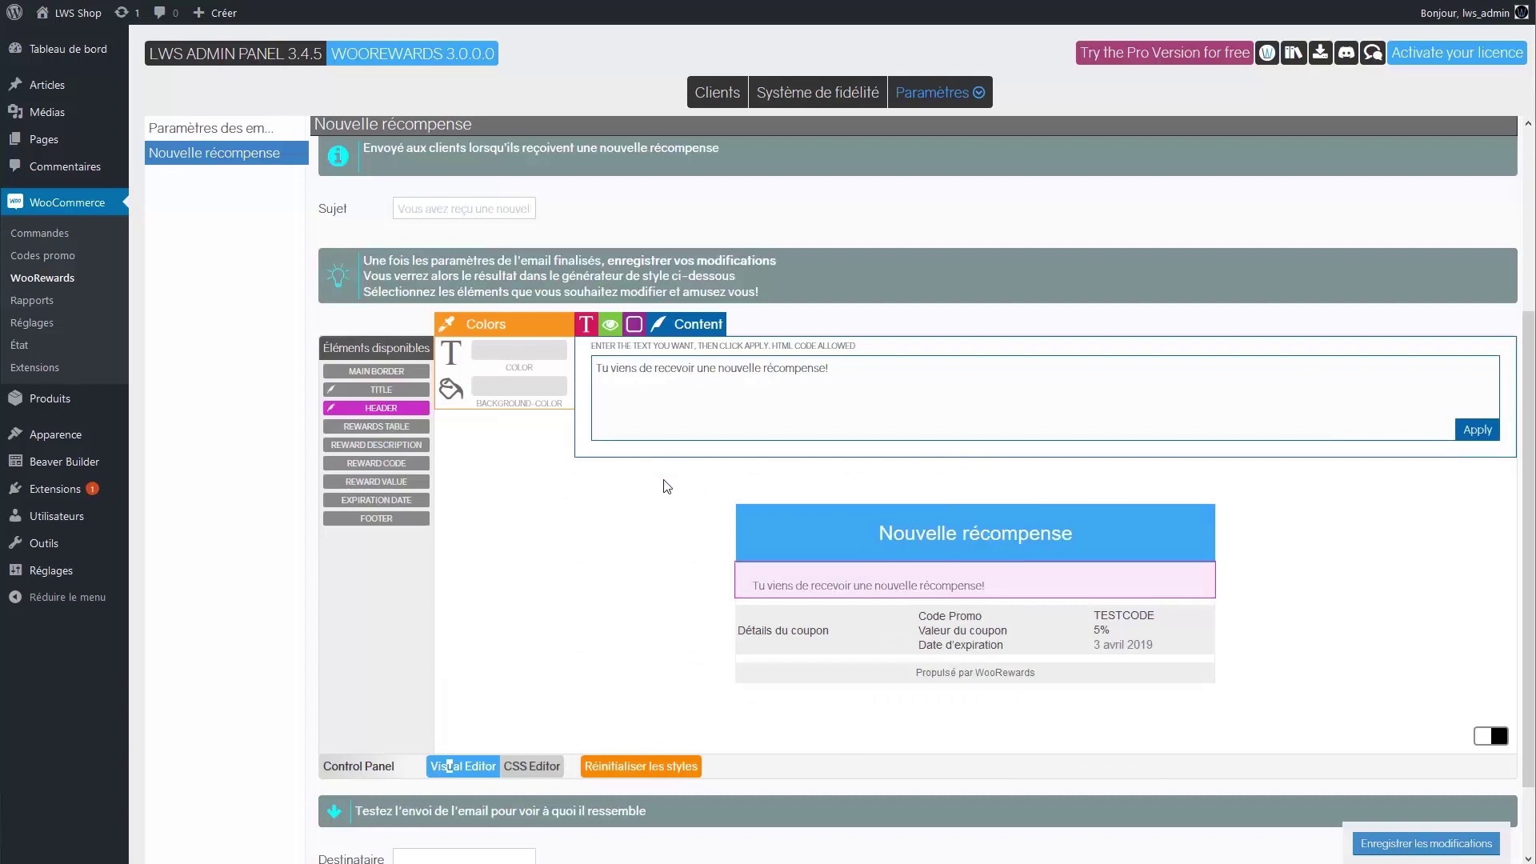
pyautogui.scroll(-1, 667, 486)
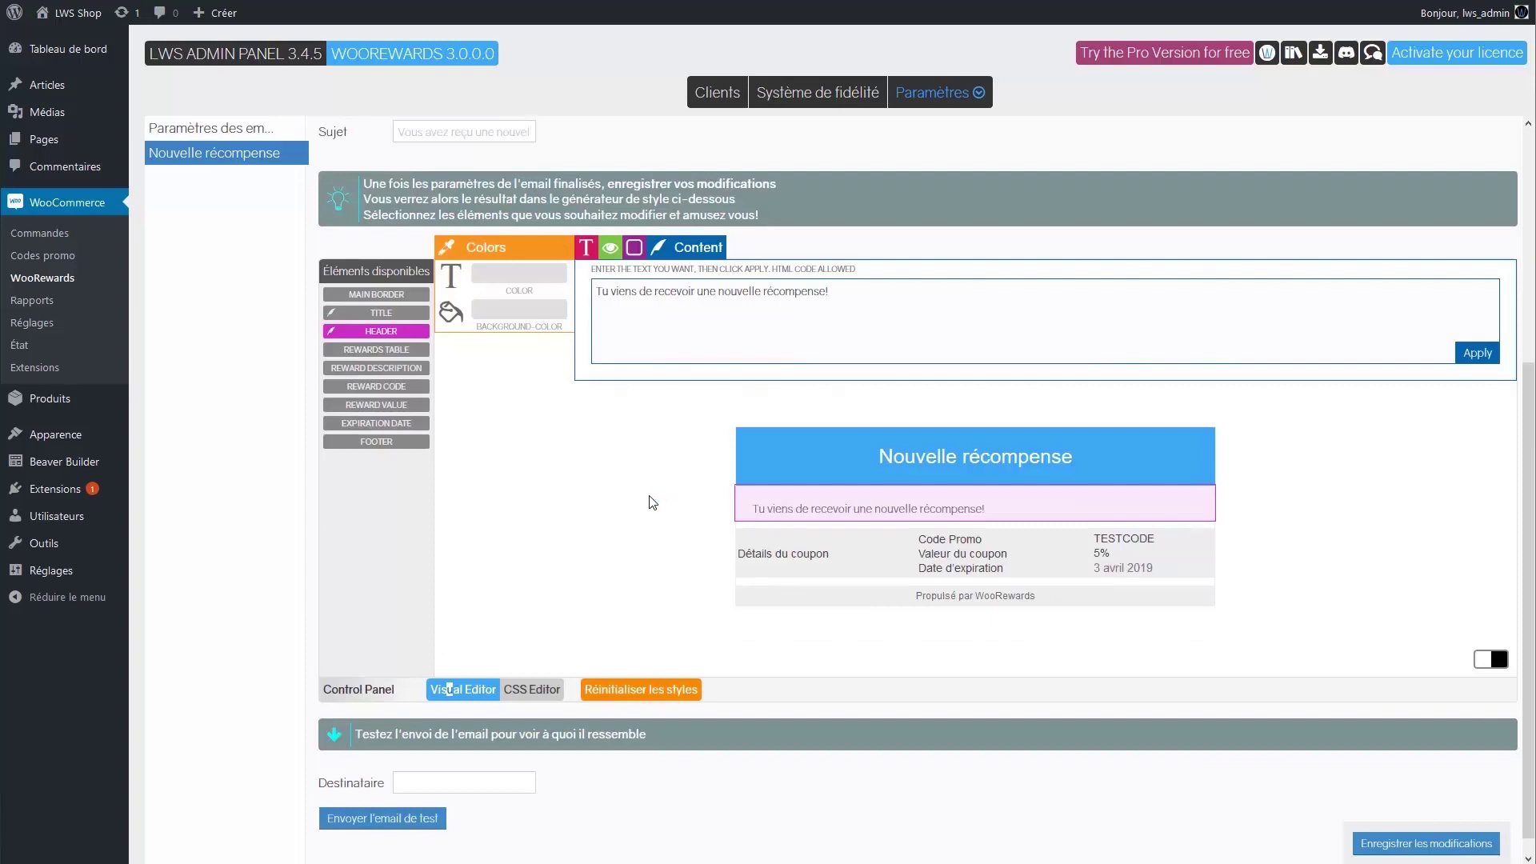
pyautogui.click(432, 785)
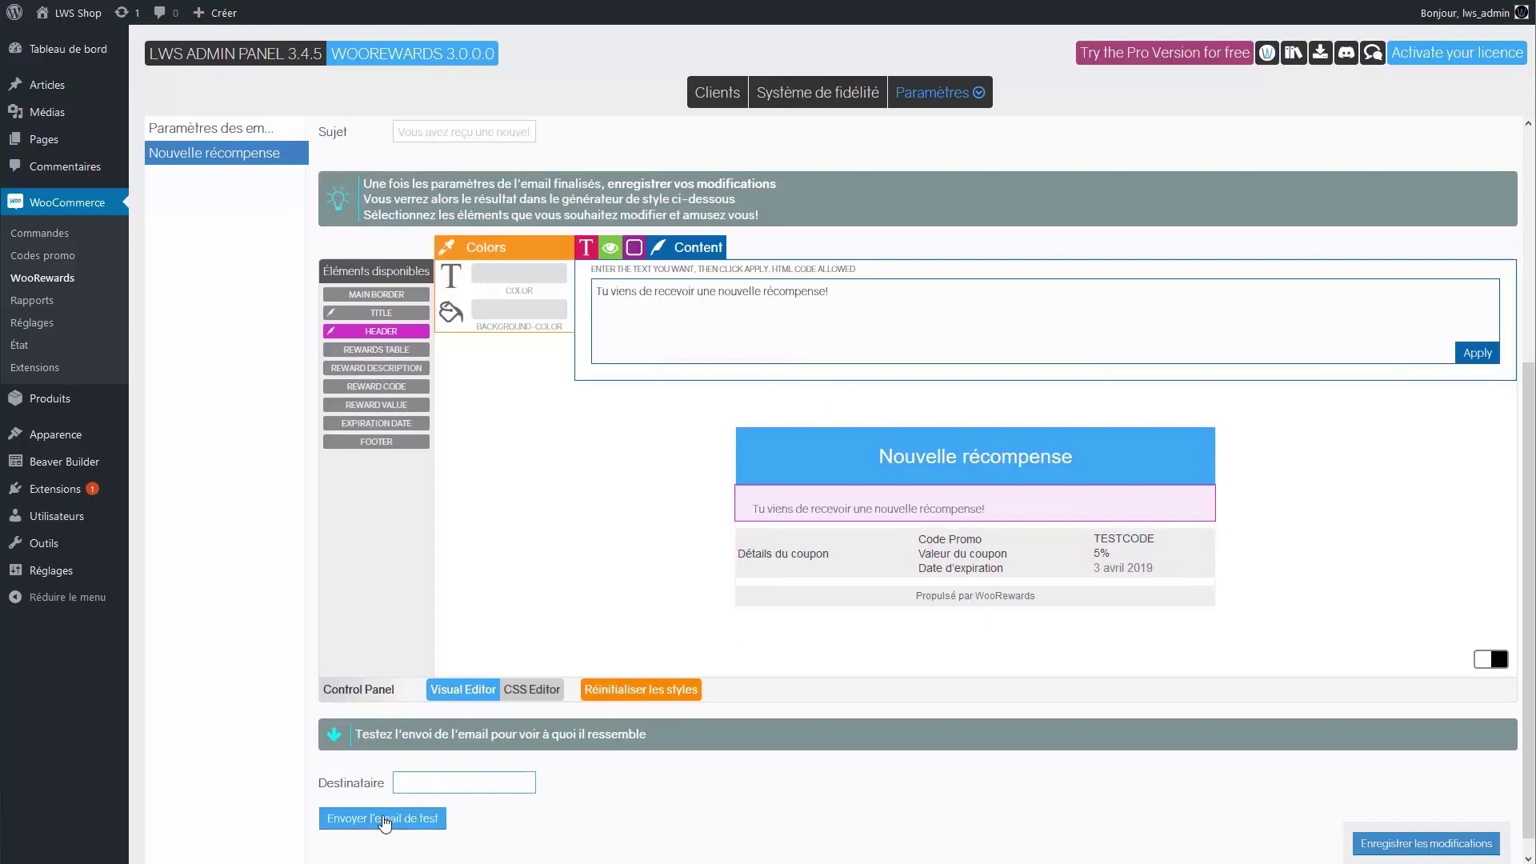
# - Open the widget style settings to view the points display widget
pyautogui.moveTo(952, 107)
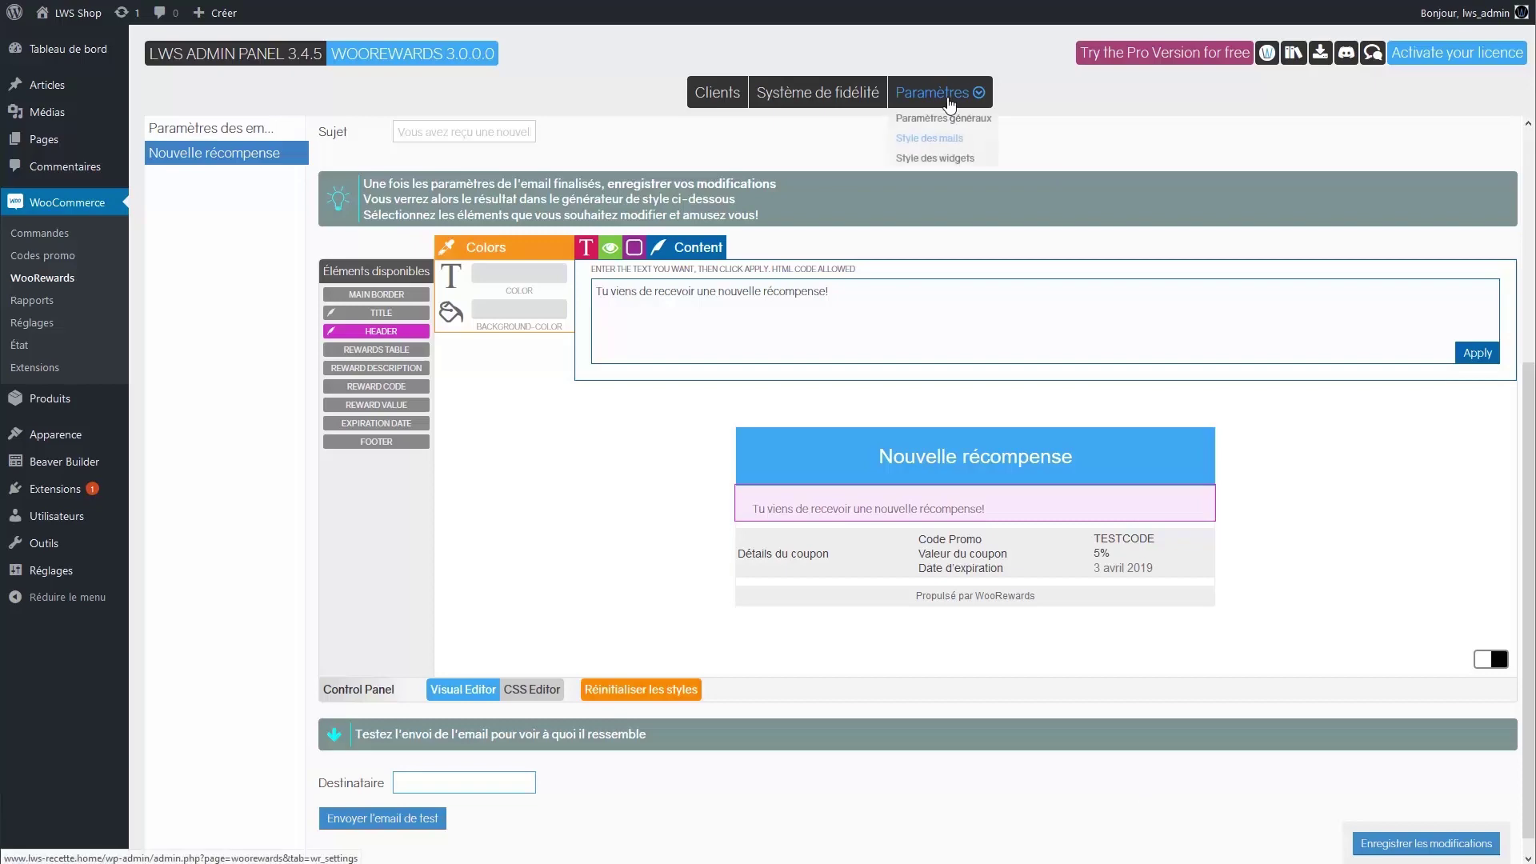
pyautogui.click(948, 160)
pyautogui.click(898, 336)
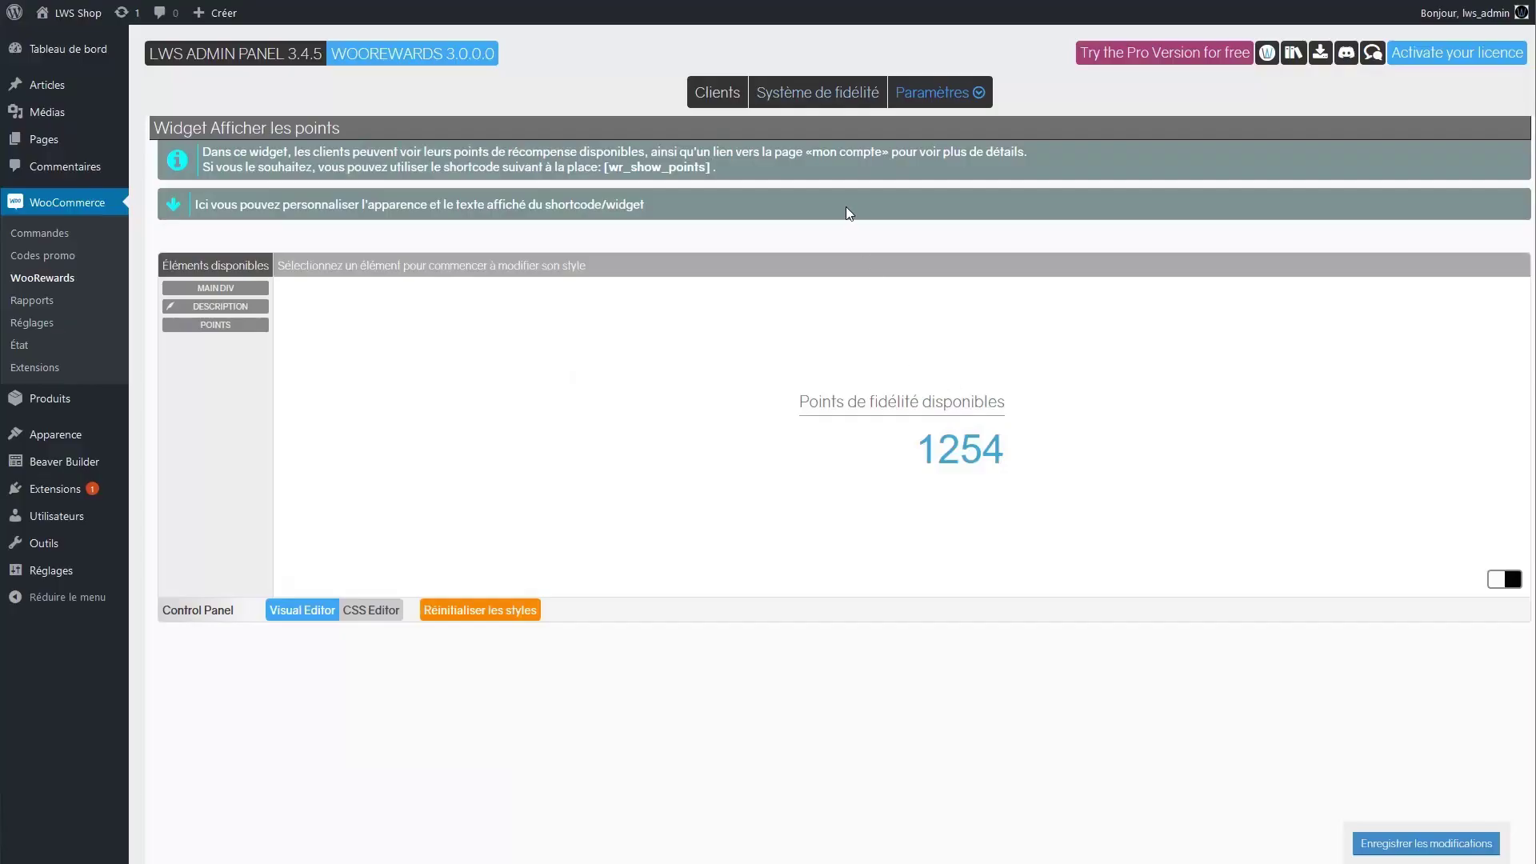
# - In the loyalty system settings, make Dépenser de l'argent earn 1 point per $10 spent and save the method
pyautogui.click(812, 94)
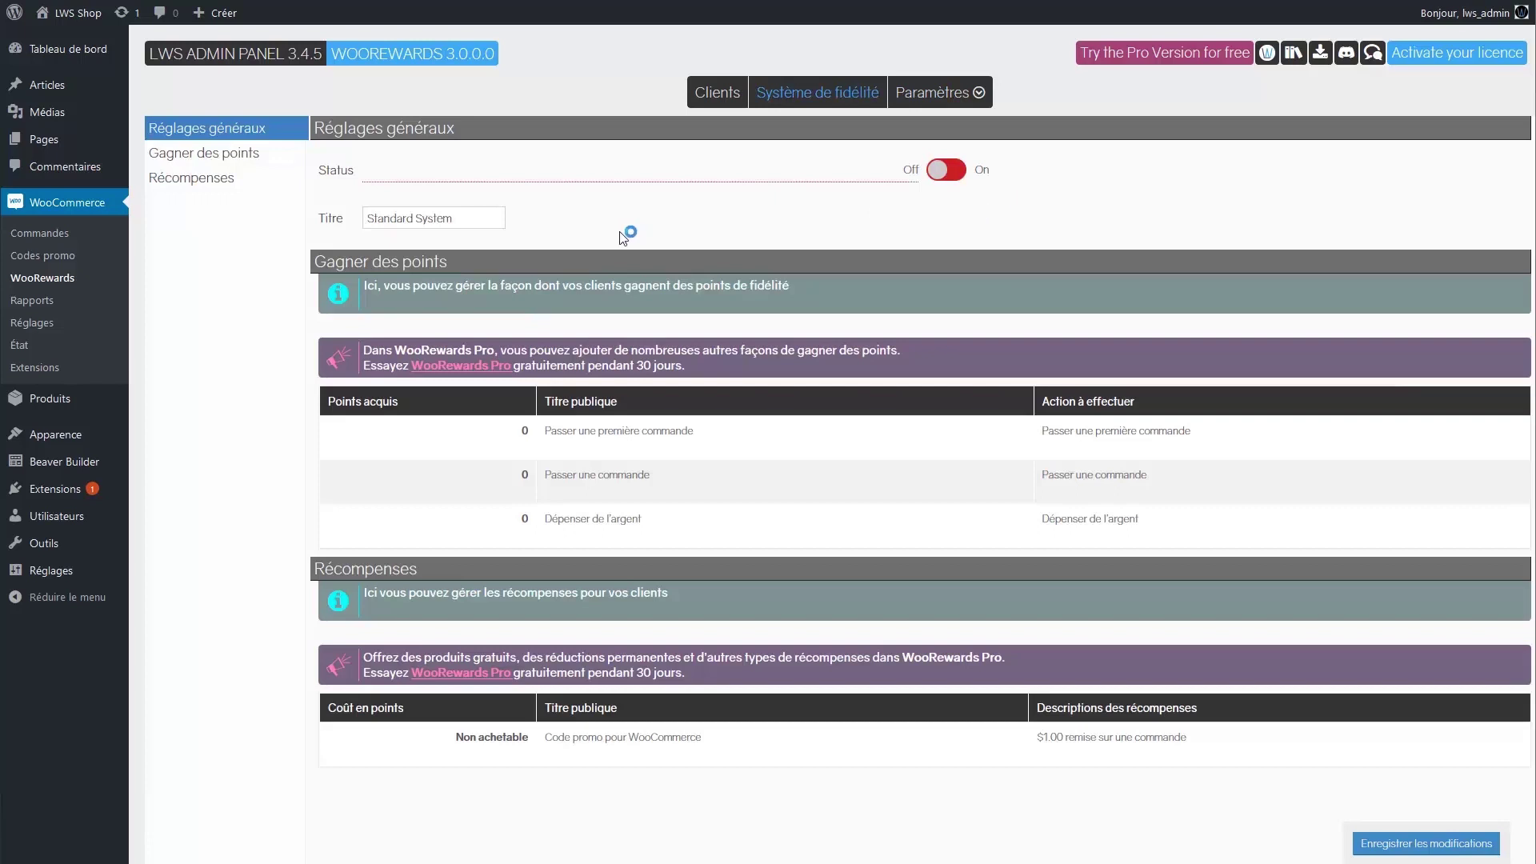
pyautogui.click(485, 216)
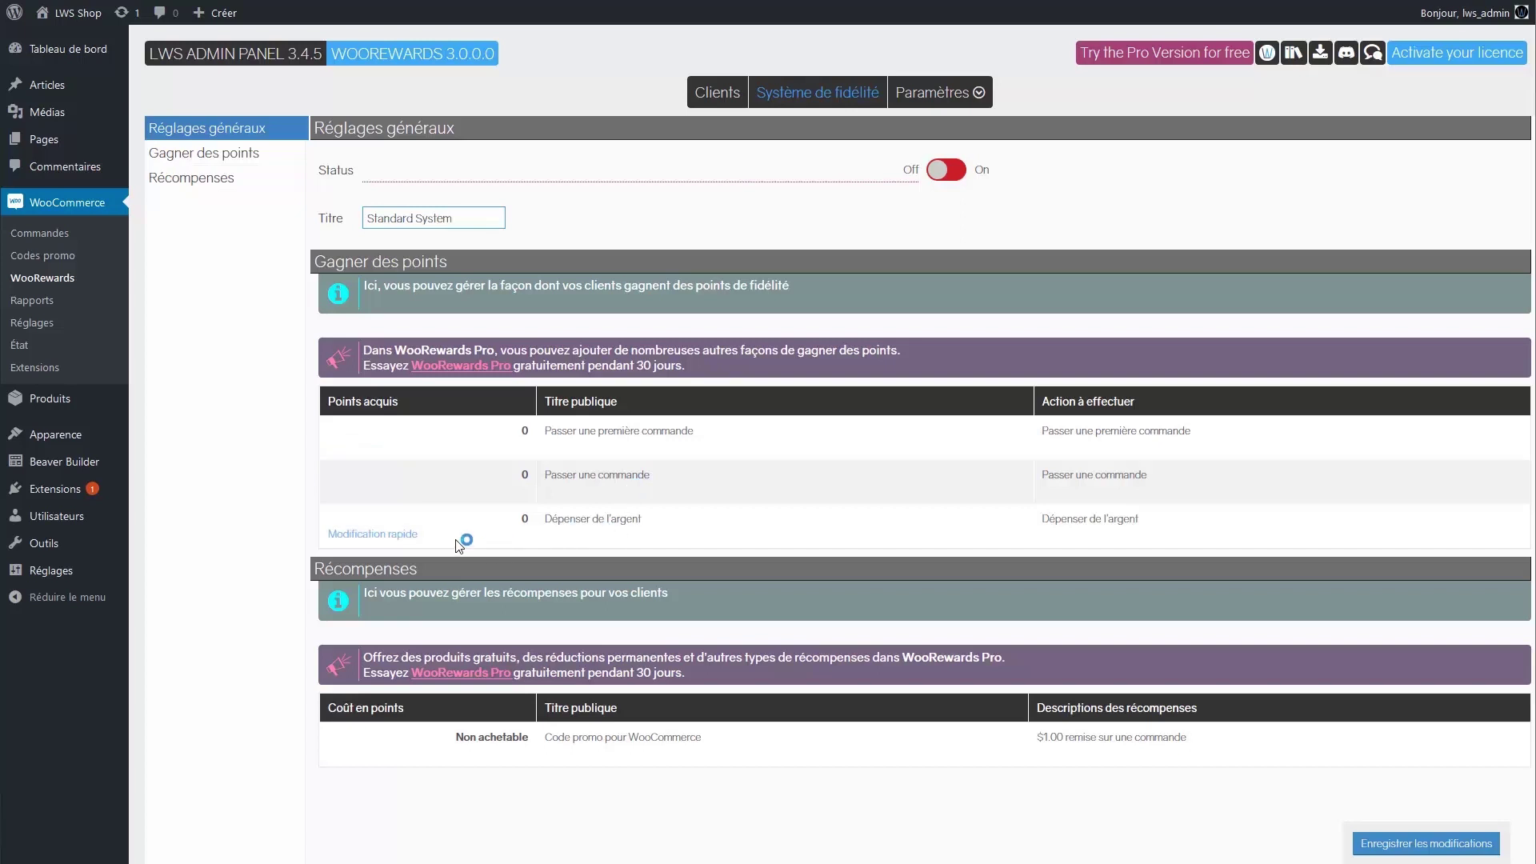
pyautogui.click(347, 536)
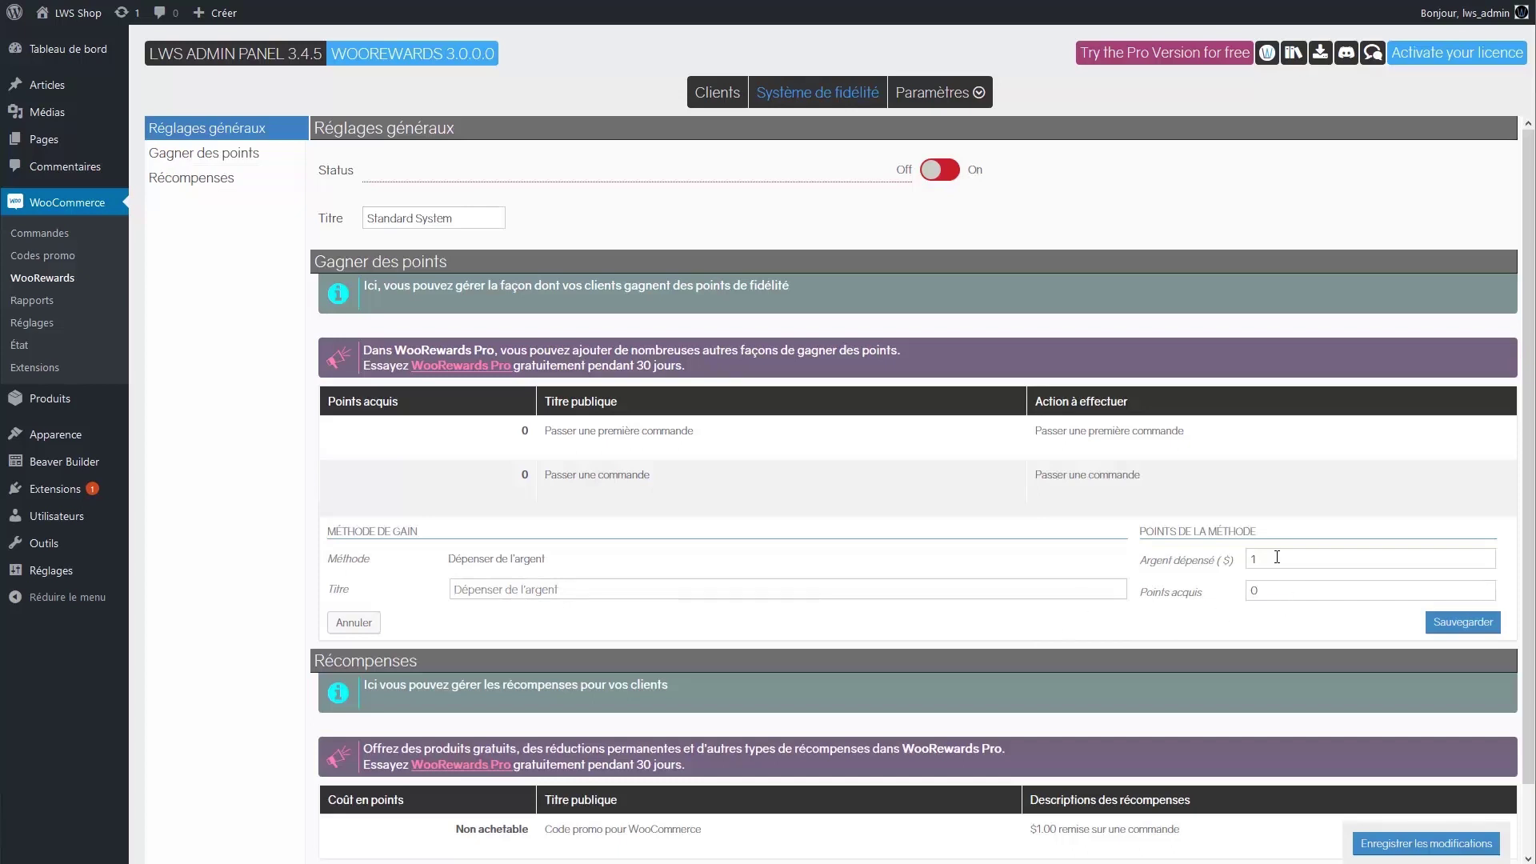
pyautogui.press('Tab')
pyautogui.write('1')
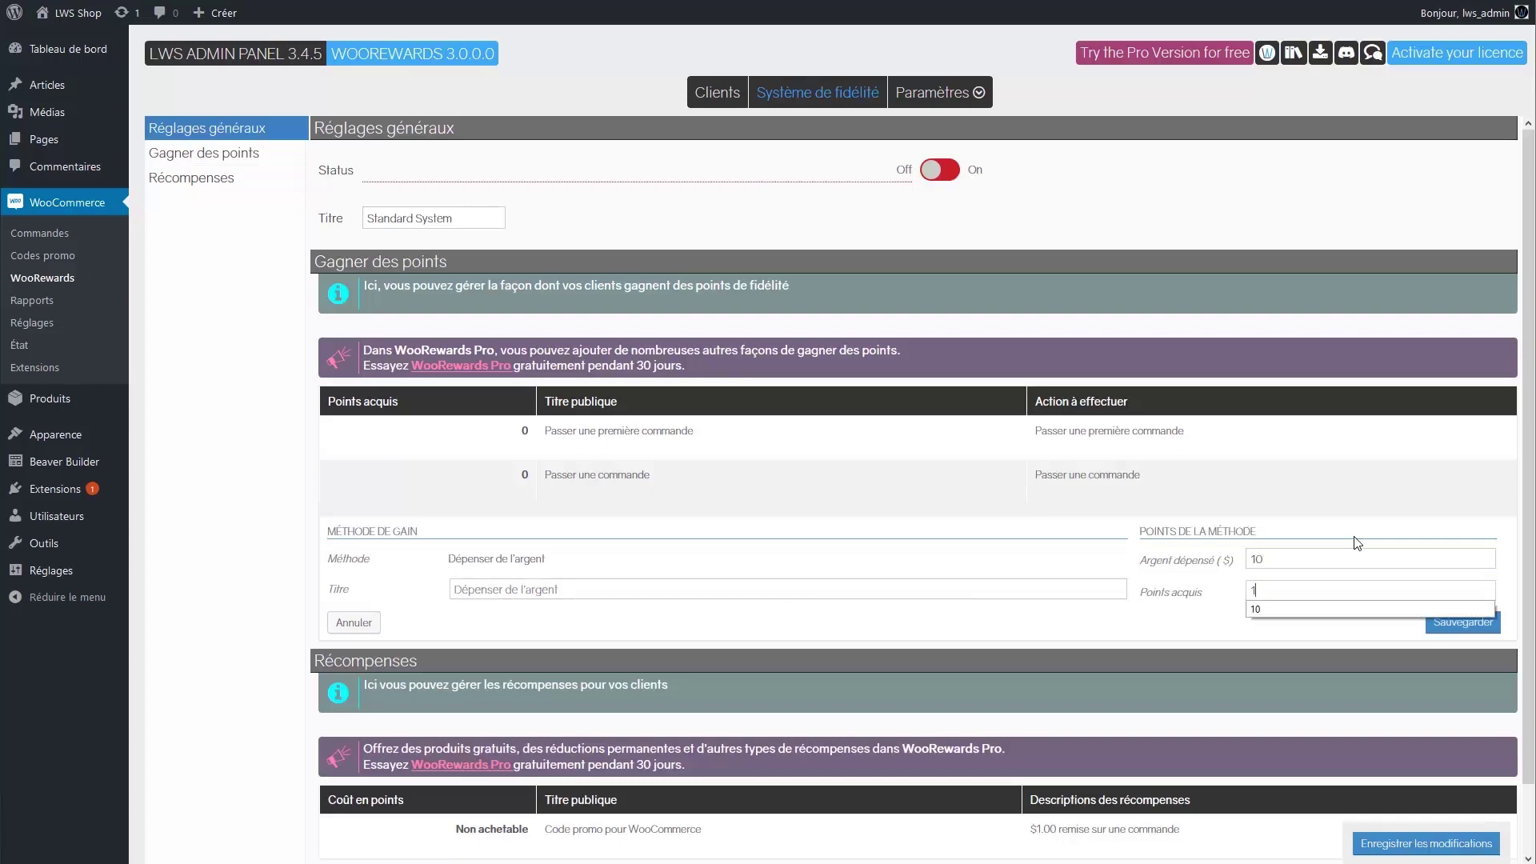
pyautogui.click(1441, 630)
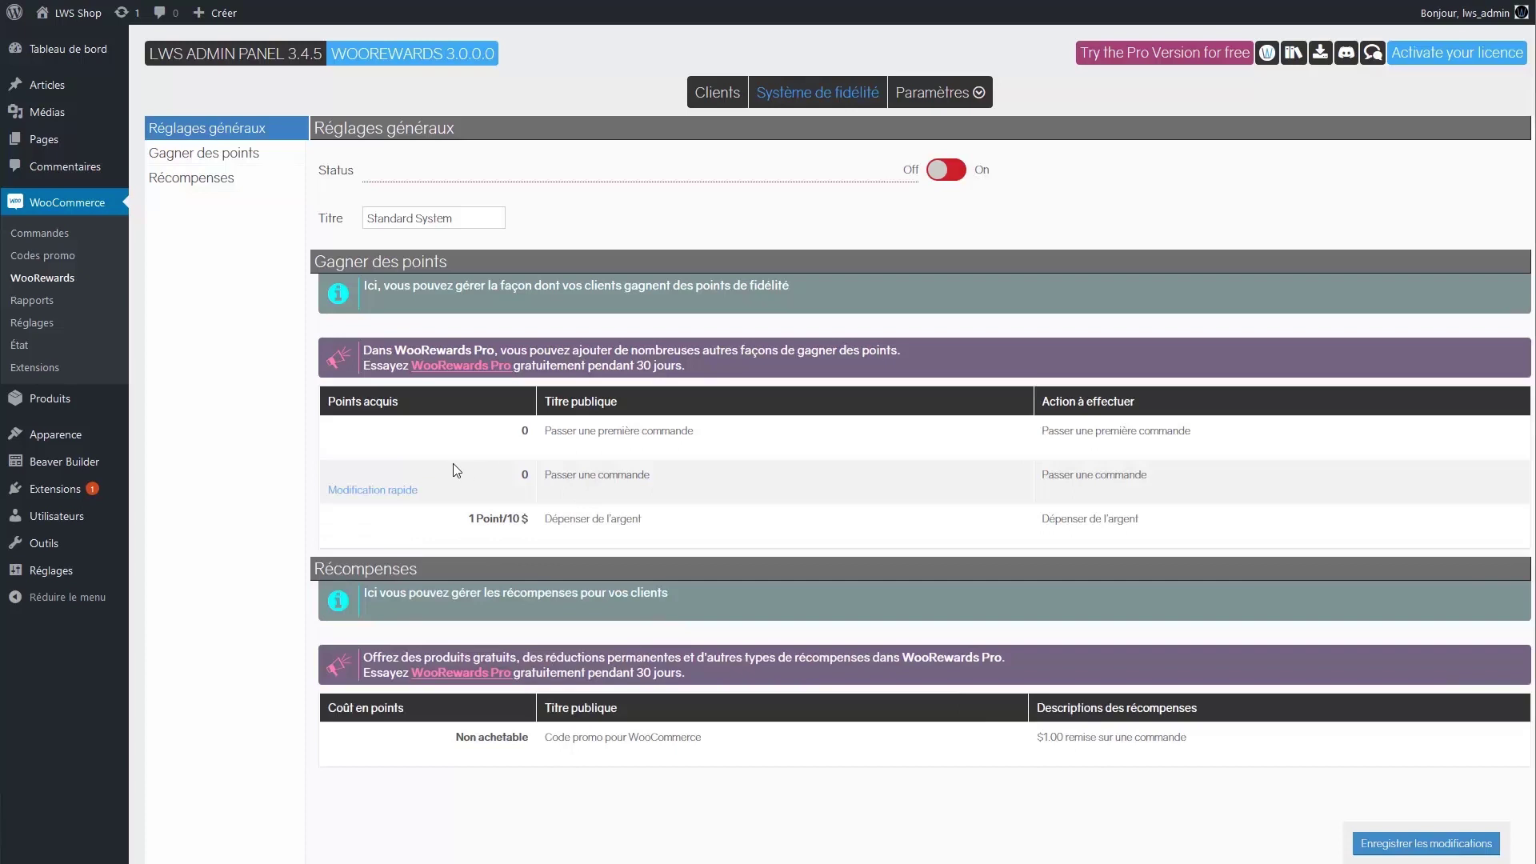
# - Set the points earned for Passer une commande to 2 and save the method
pyautogui.click(401, 495)
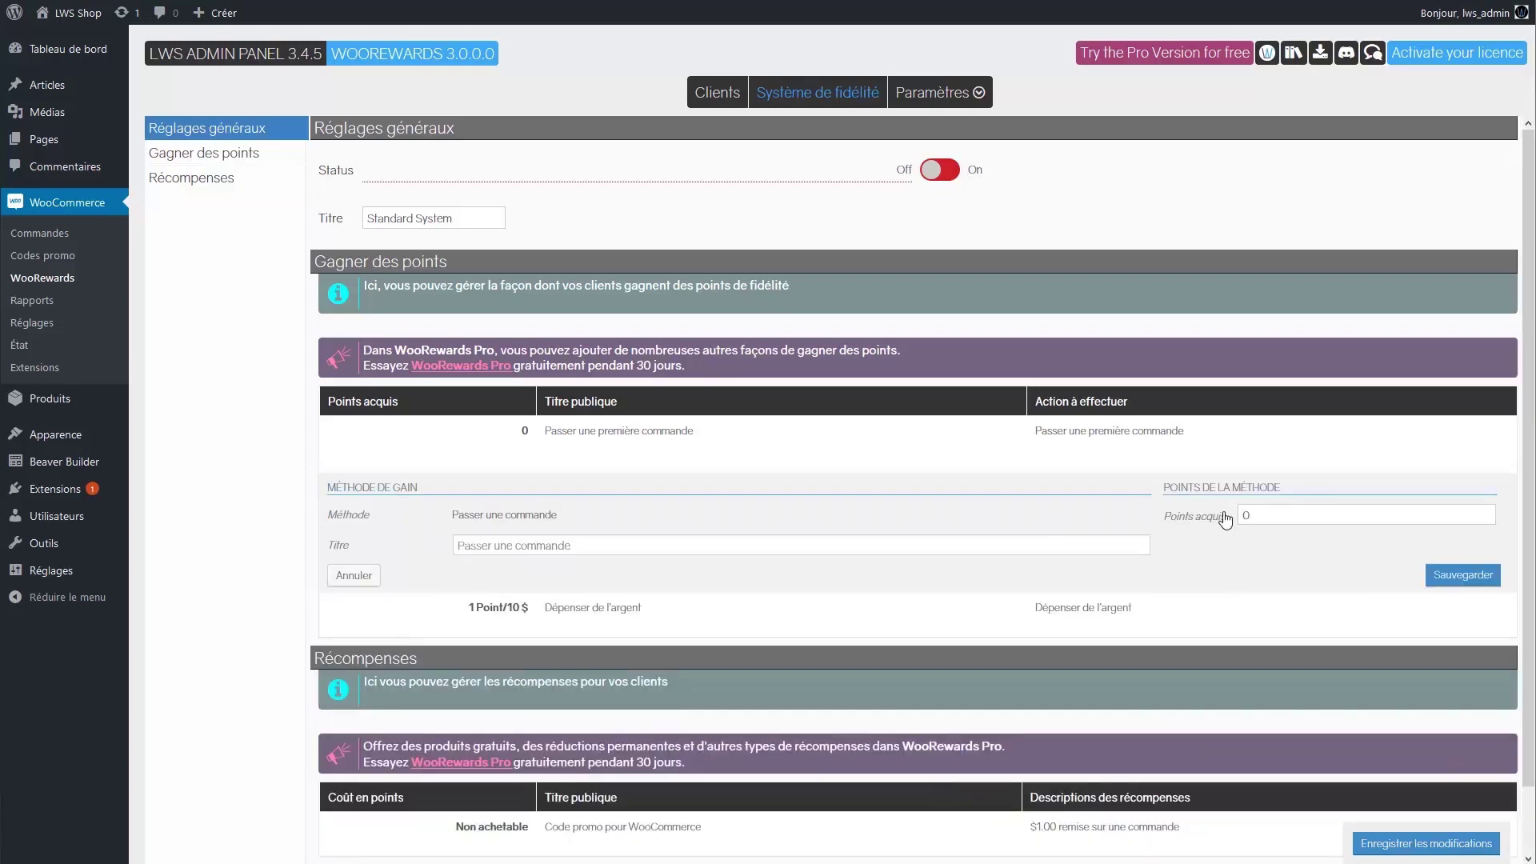
pyautogui.doubleClick(1249, 514)
pyautogui.write('2')
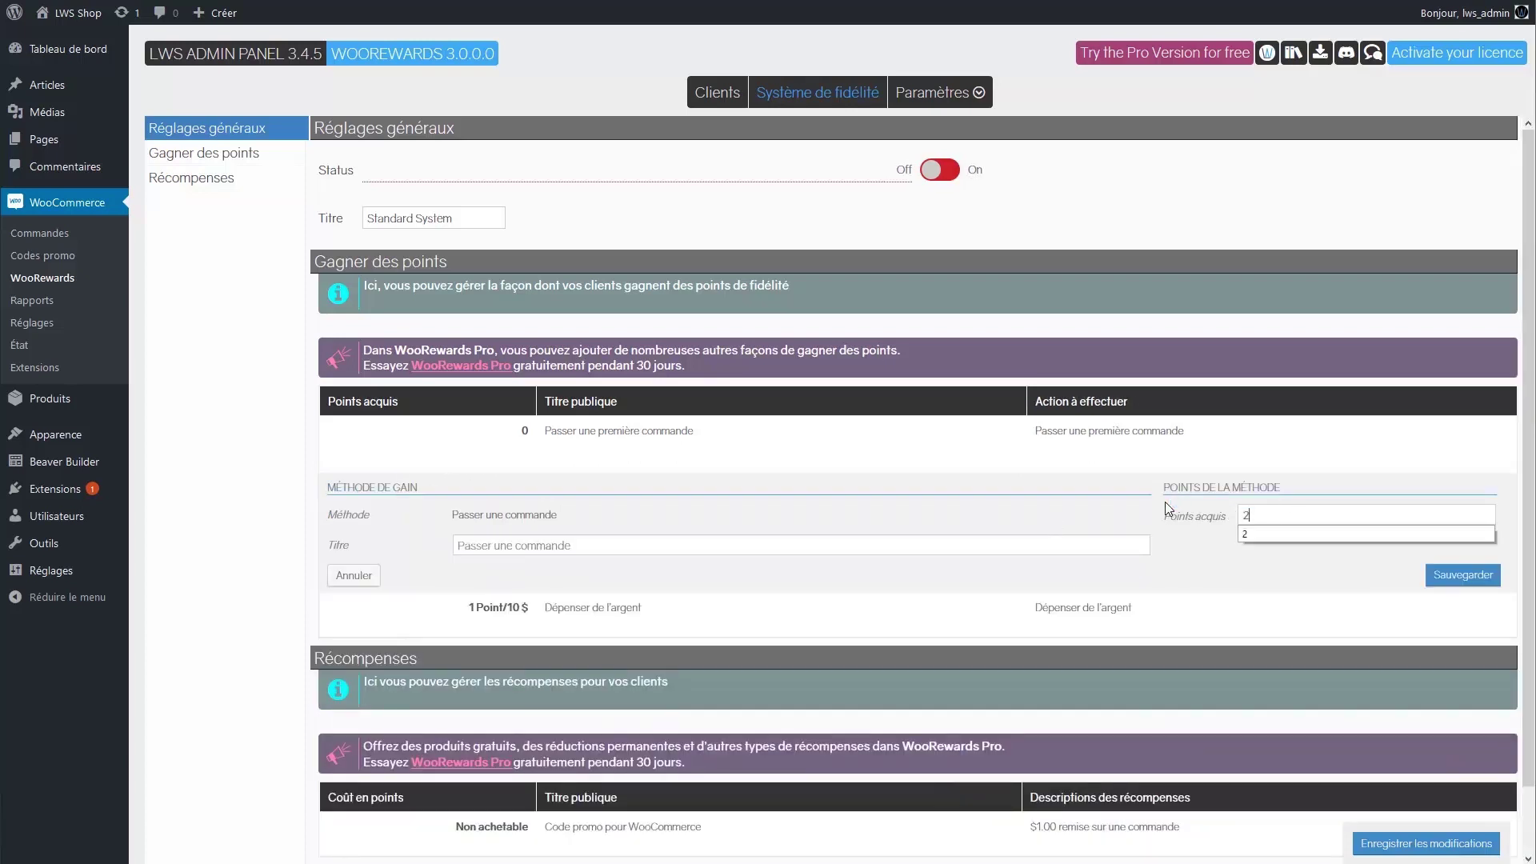
pyautogui.click(1479, 575)
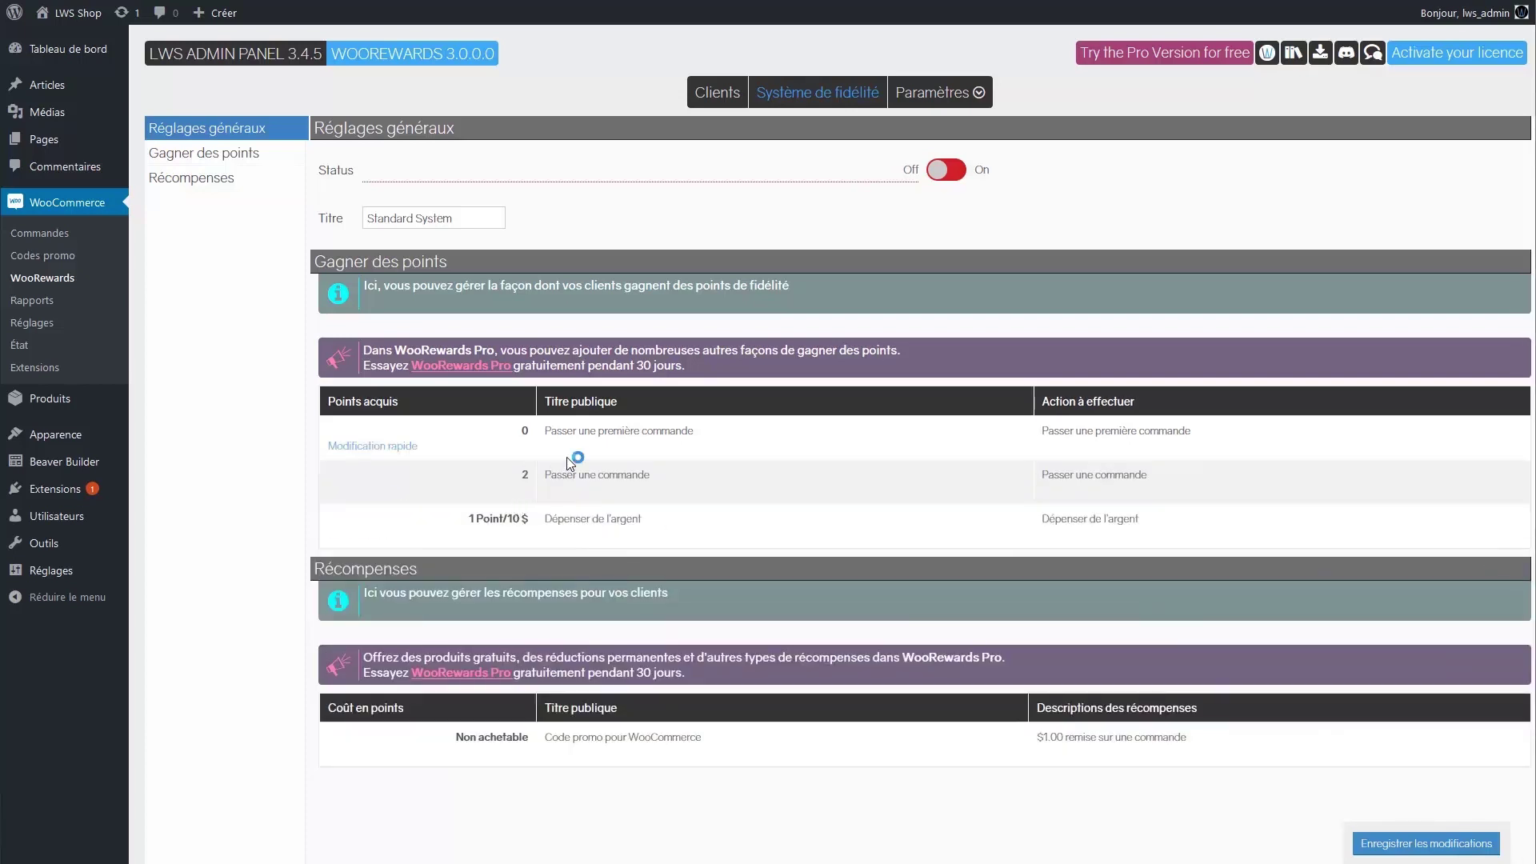
# - Set the points earned for Passer une première commande to 3 and save the method
pyautogui.click(370, 445)
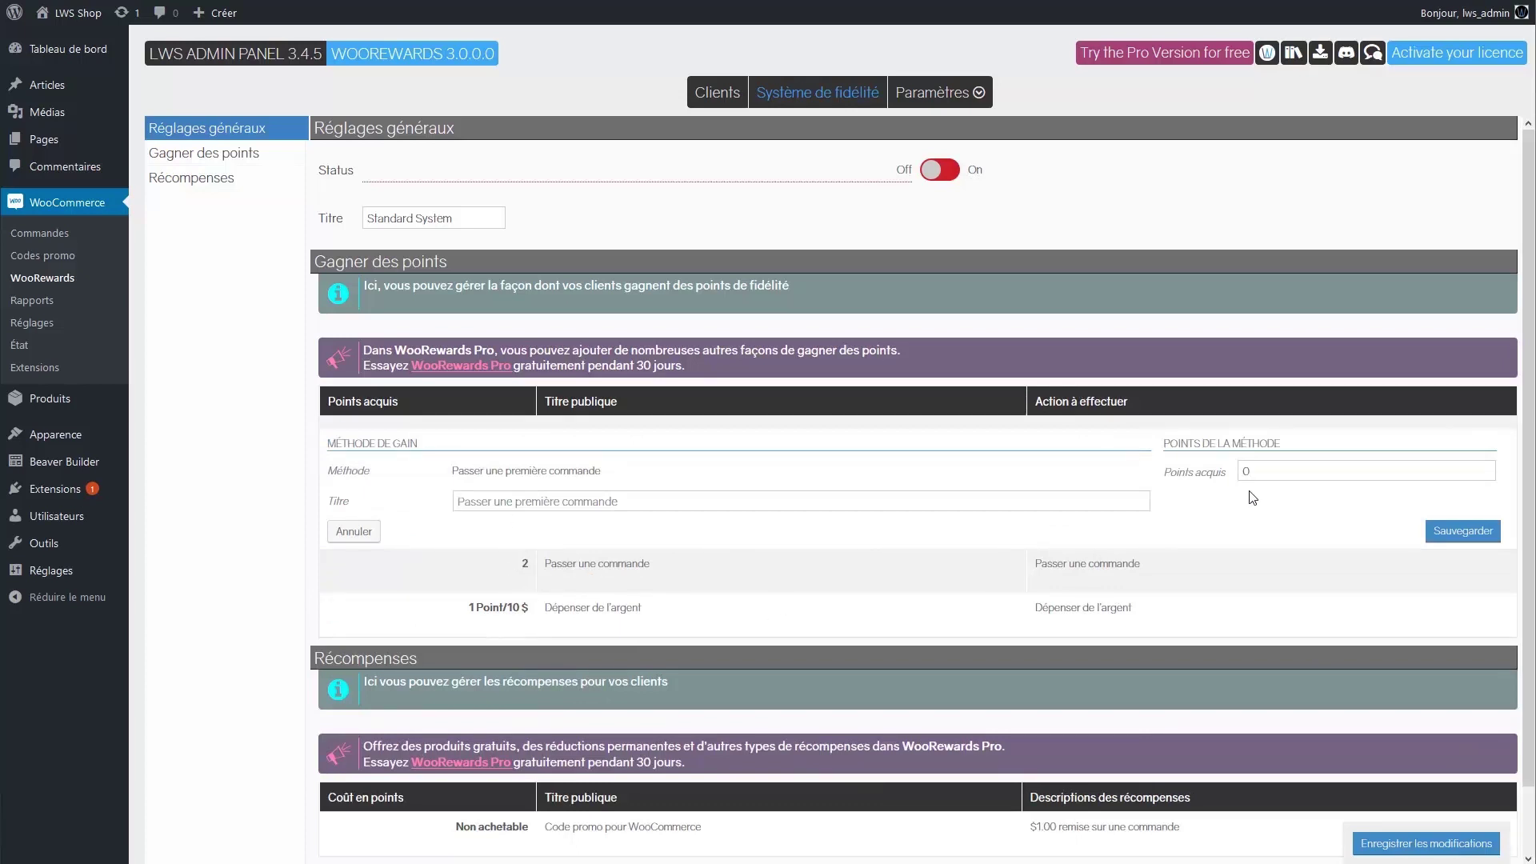
pyautogui.write('3')
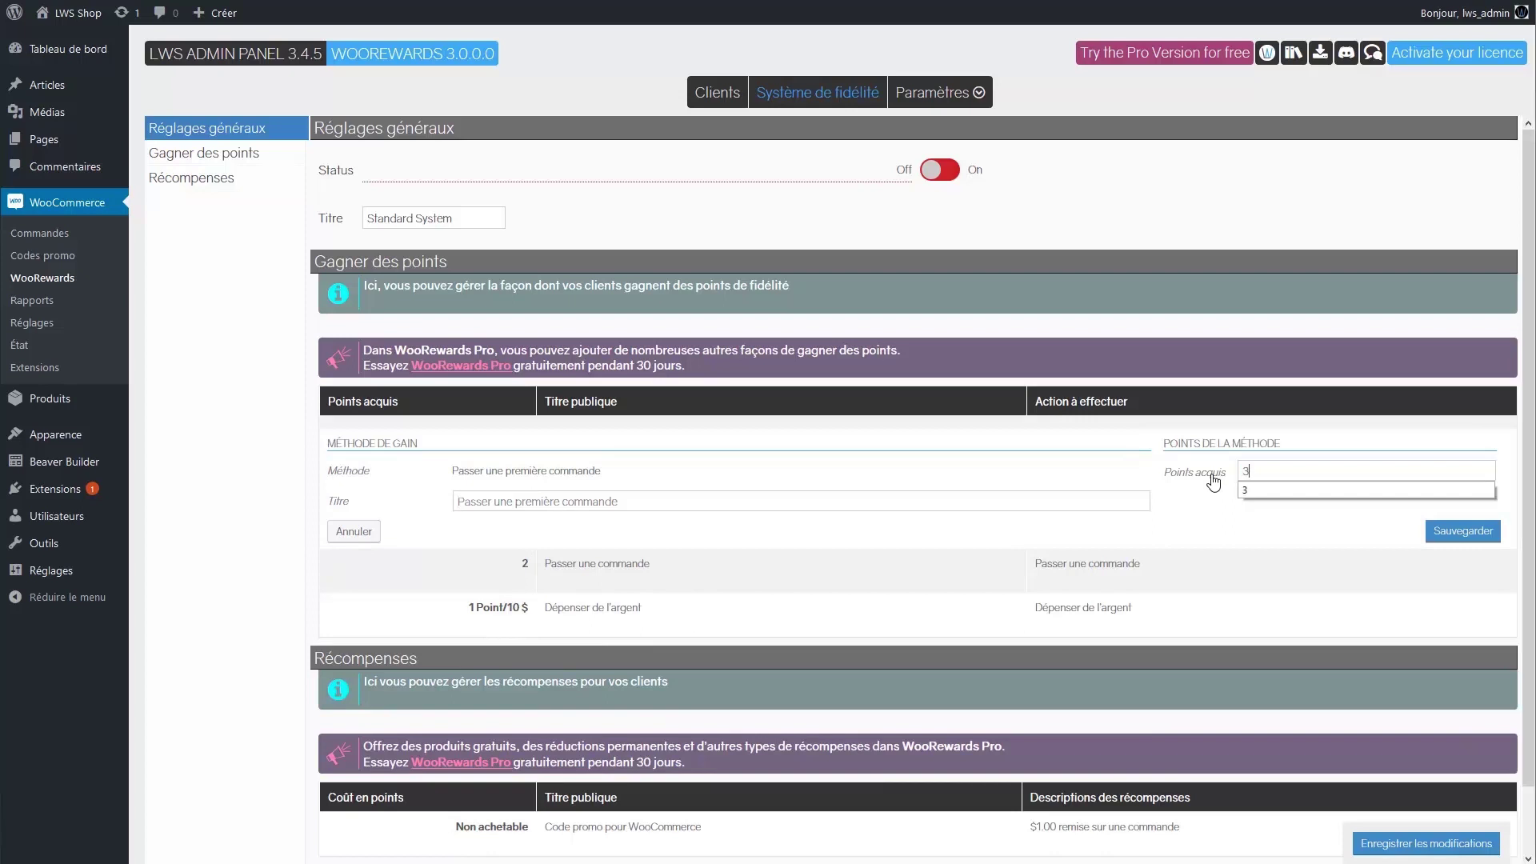
pyautogui.click(1465, 533)
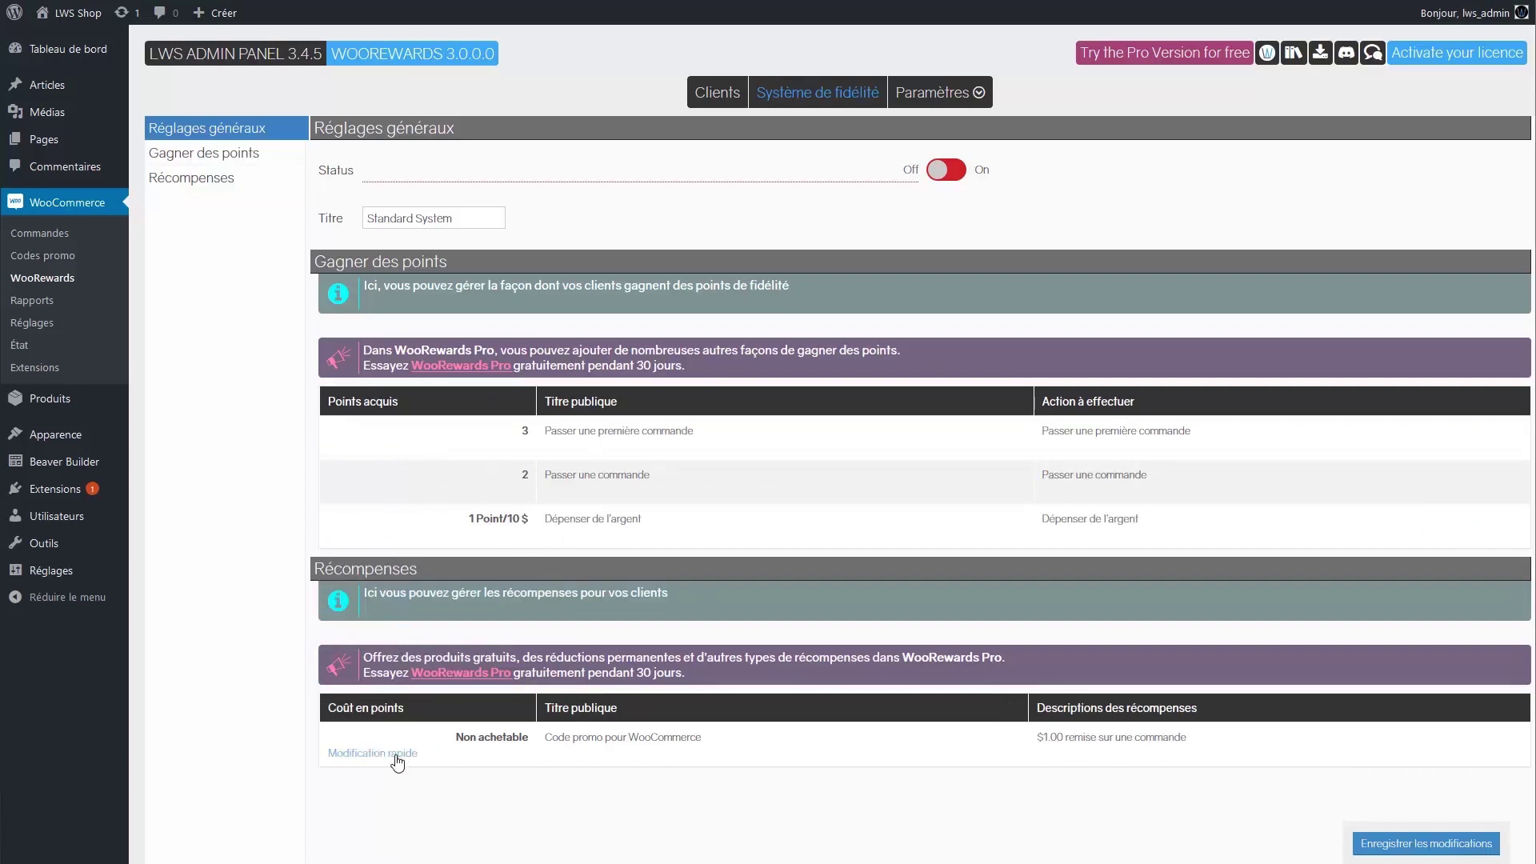
# - Edit the WooCommerce promo code reward and use the red gift image icon-256x256 as its featured image
pyautogui.click(392, 755)
pyautogui.scroll(-2, 564, 627)
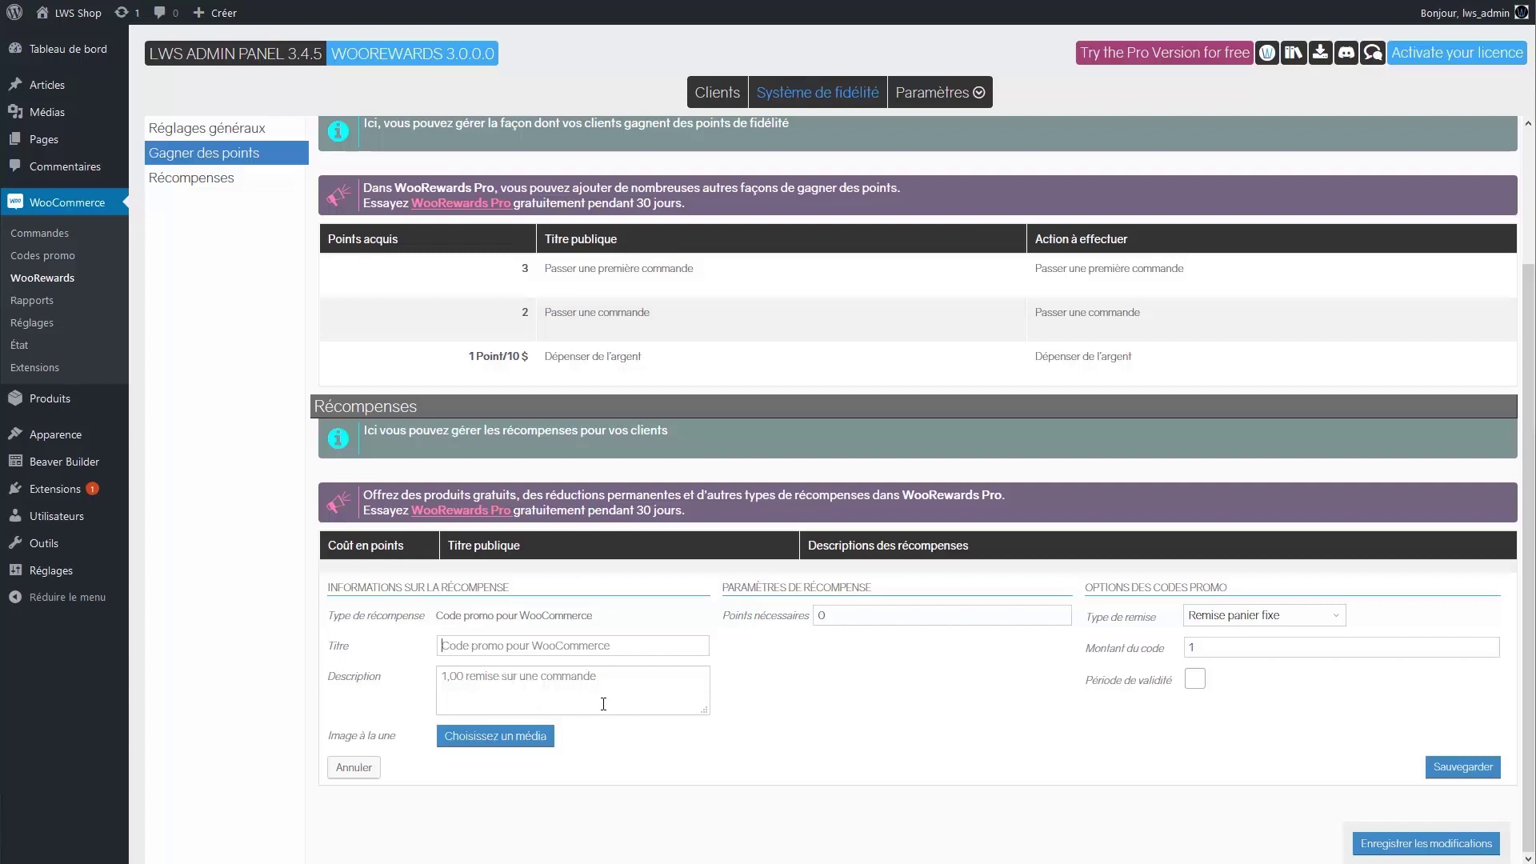
pyautogui.click(482, 747)
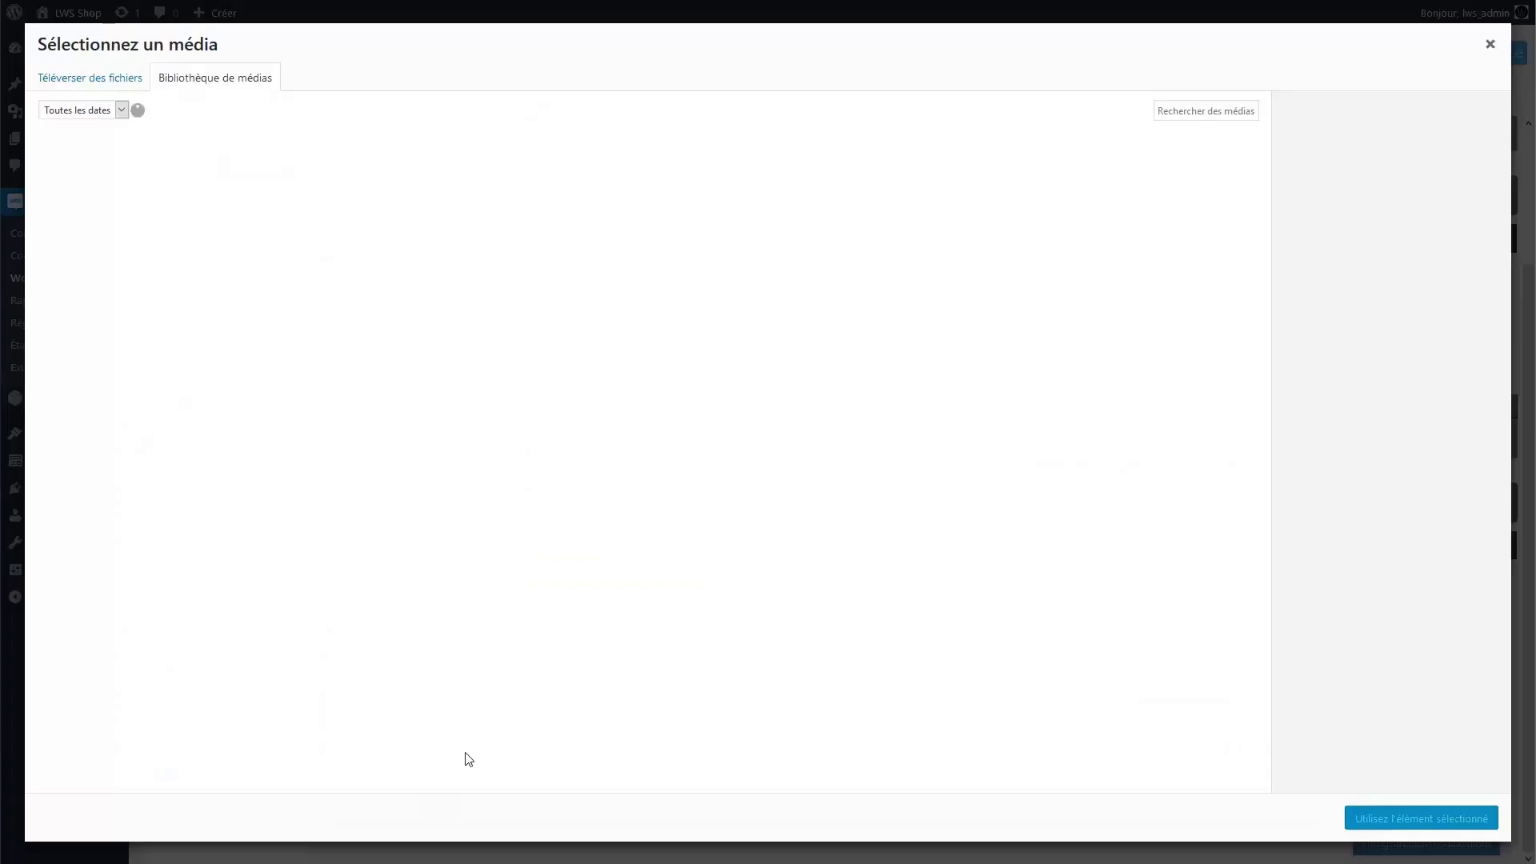
pyautogui.click(110, 219)
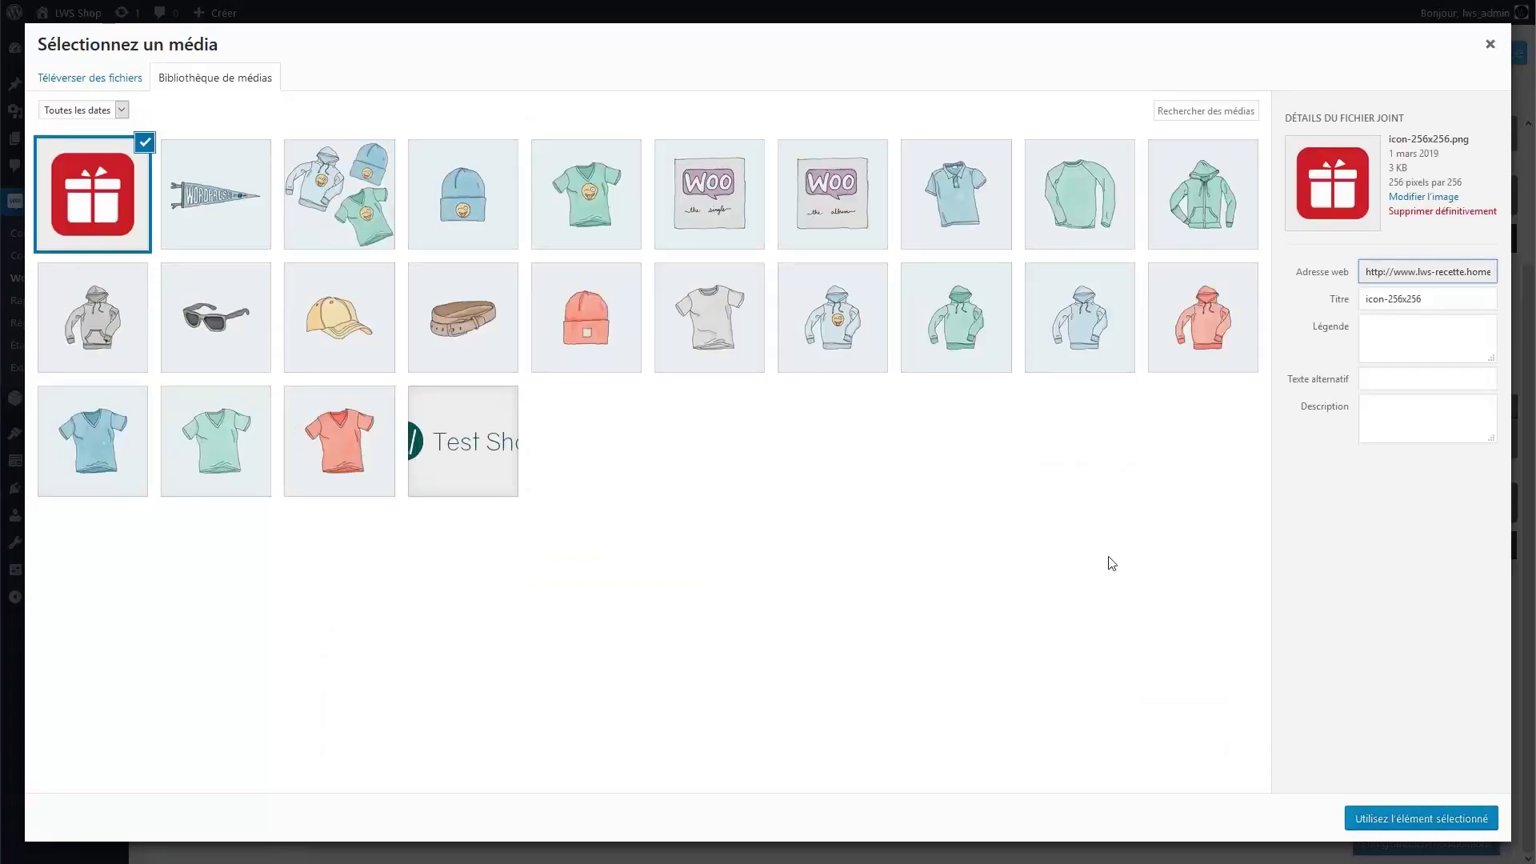
pyautogui.click(1378, 819)
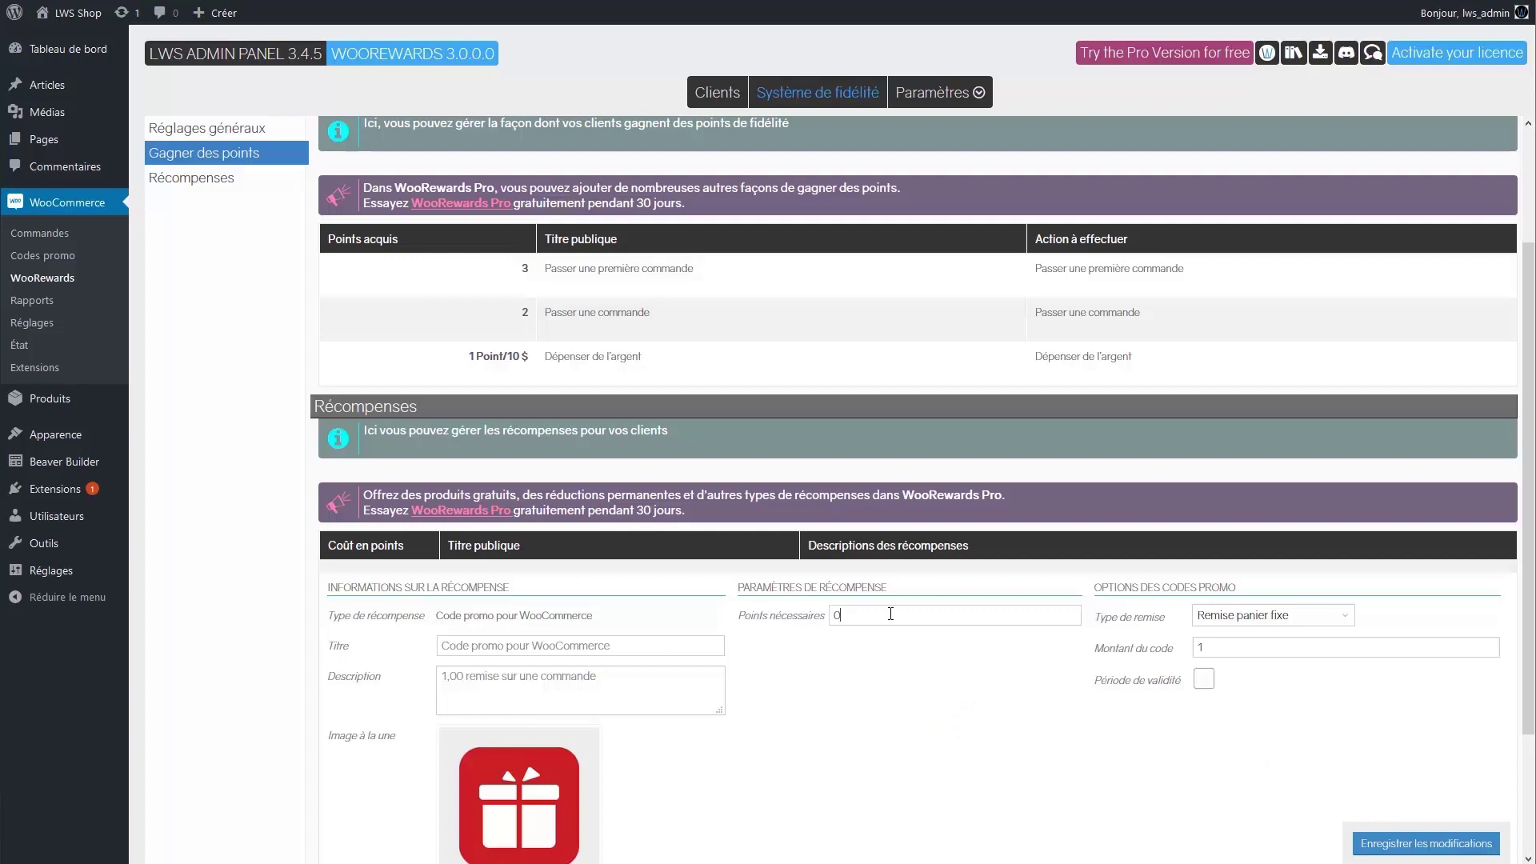
# - Set the reward to require 10 points and give a fixed cart discount (Remise panier fixe) with a code amount of 10
pyautogui.write('10')
pyautogui.press('Tab')
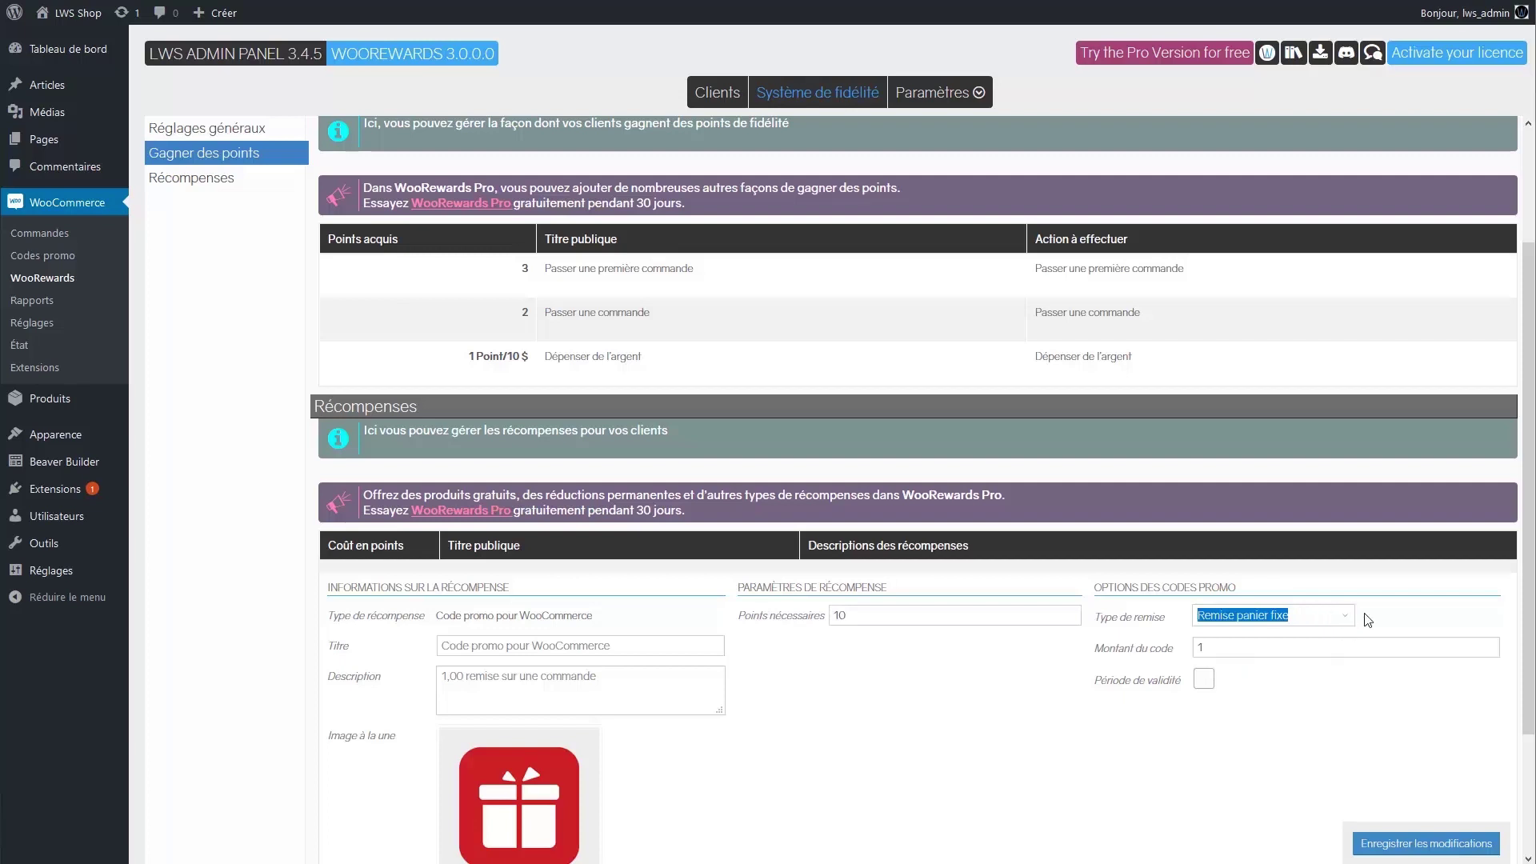
pyautogui.click(1344, 616)
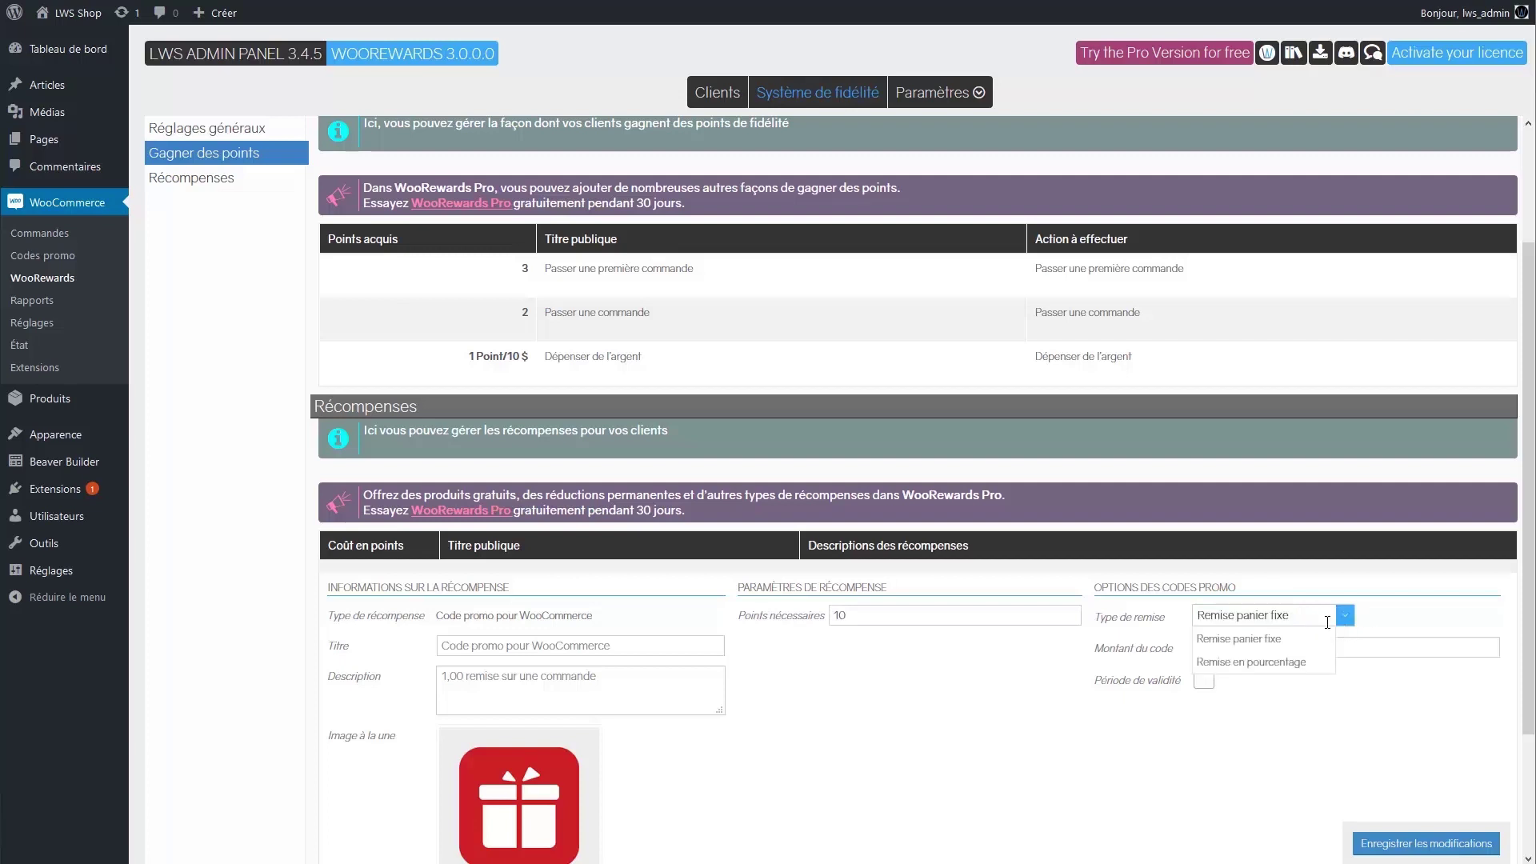
pyautogui.click(1270, 640)
pyautogui.click(1277, 650)
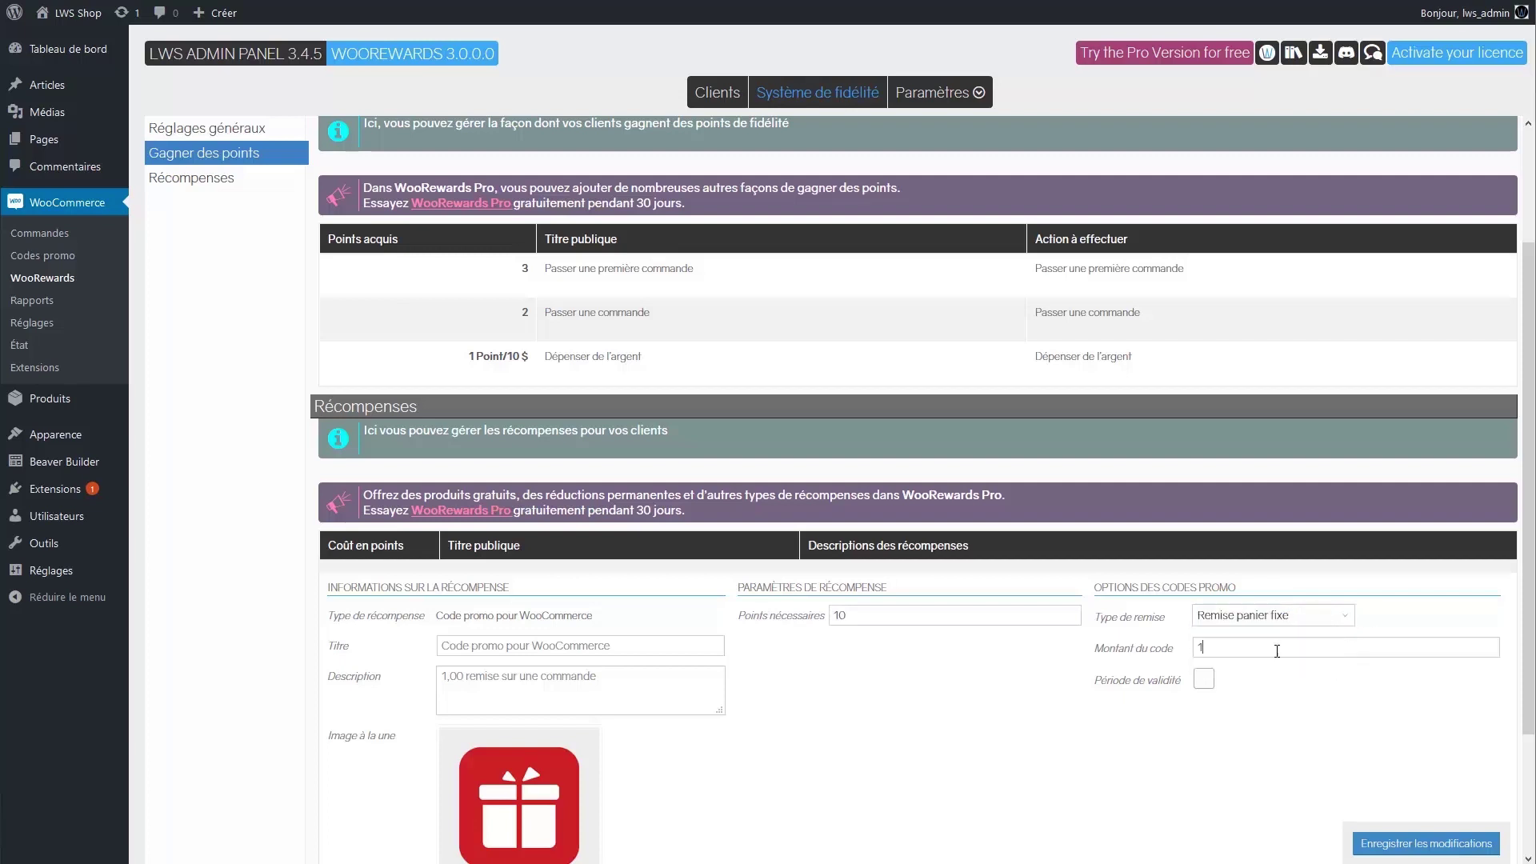
pyautogui.write('0')
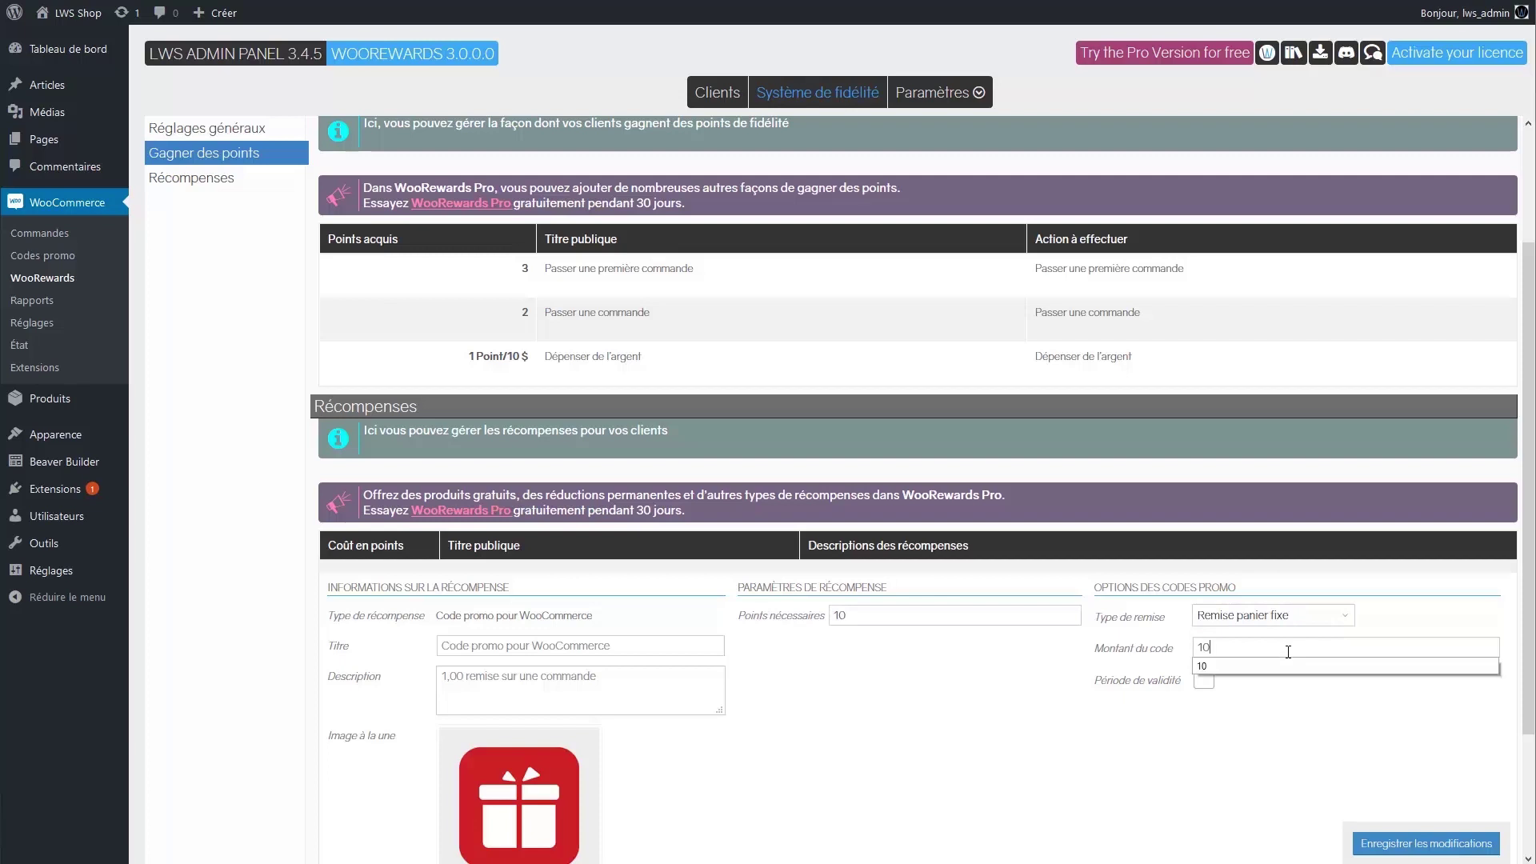
pyautogui.click(1173, 624)
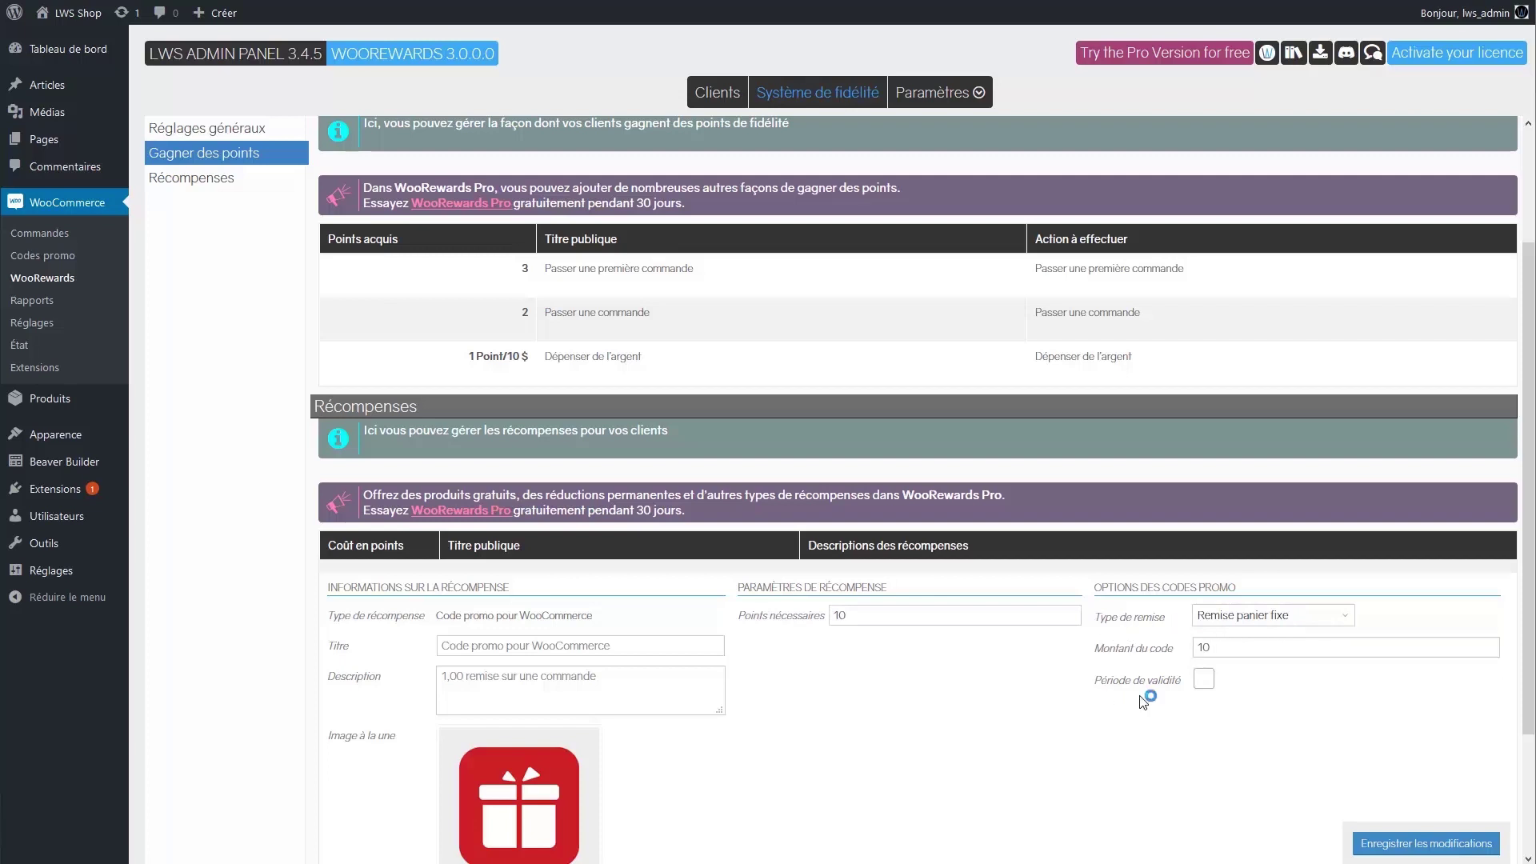
# - Save the promo code reward with a validity period of 60 days (Jours), and save the loyalty system with its status switched on
pyautogui.click(1204, 682)
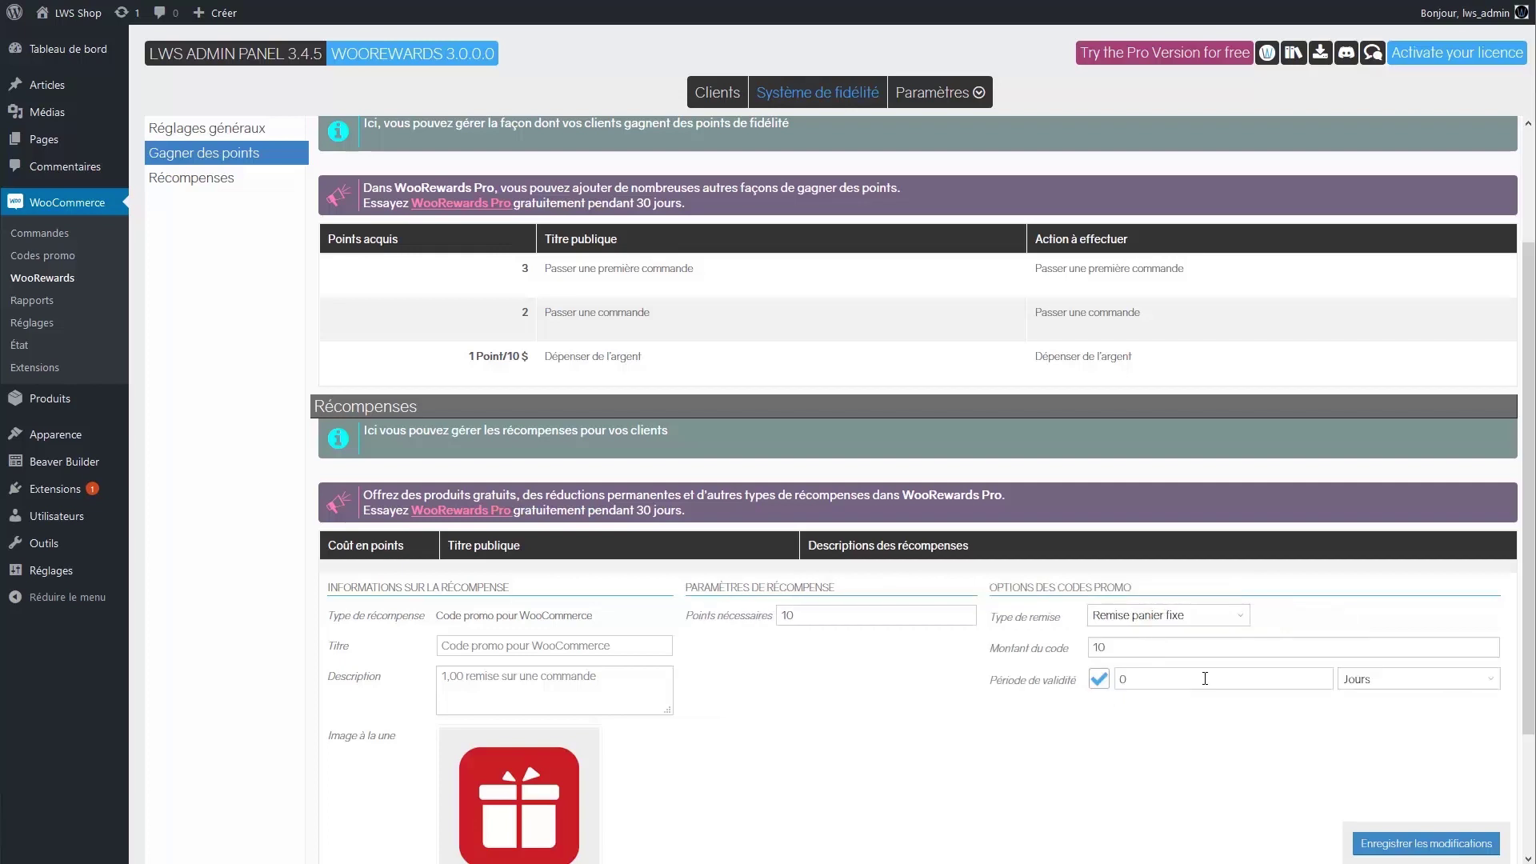
pyautogui.doubleClick(1200, 678)
pyautogui.write('60')
pyautogui.scroll(-2, 1236, 489)
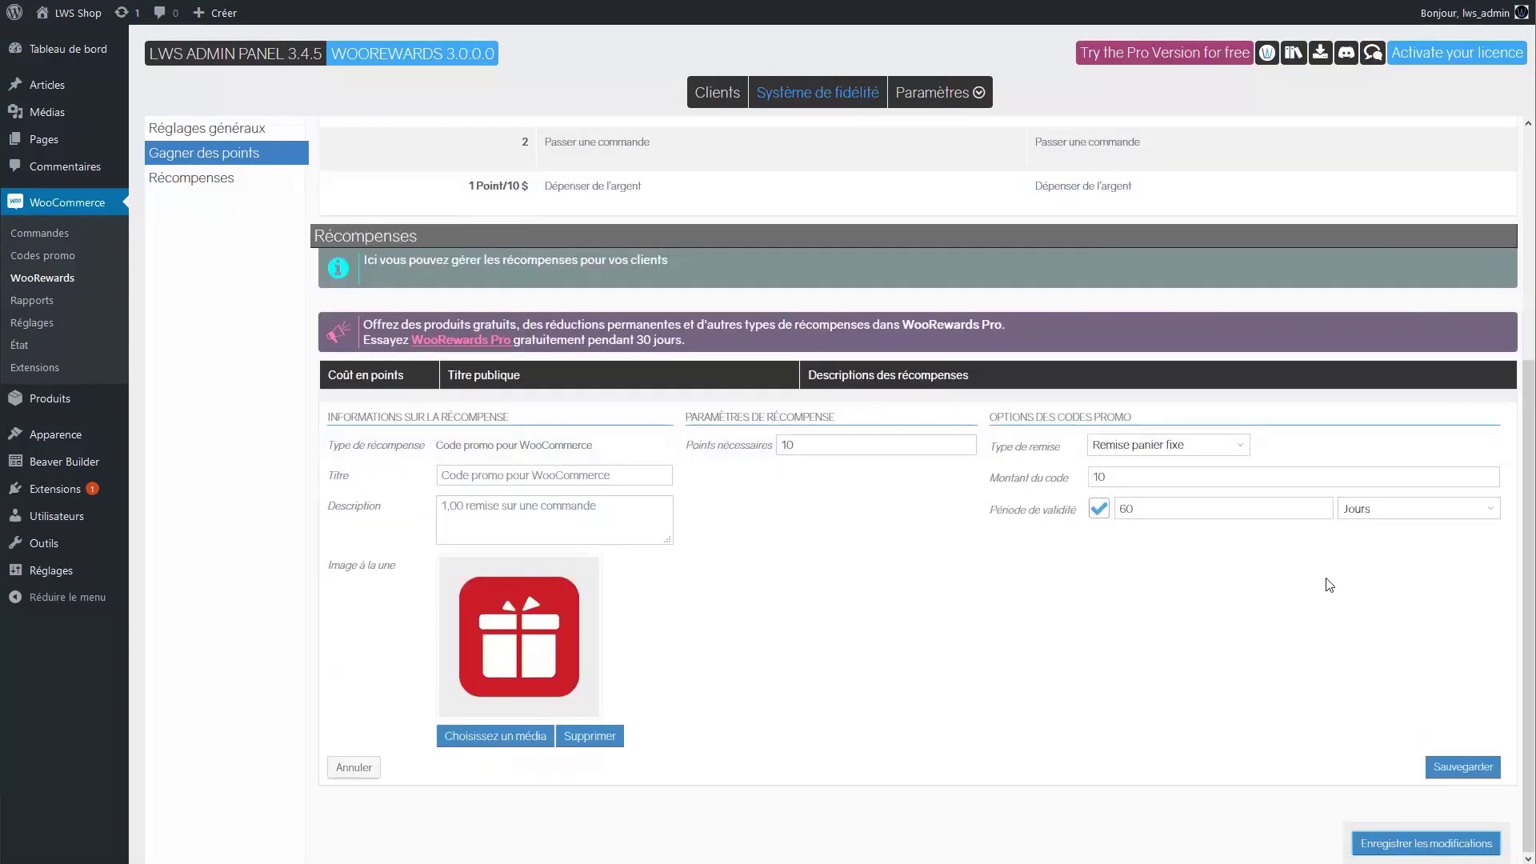
pyautogui.click(1462, 766)
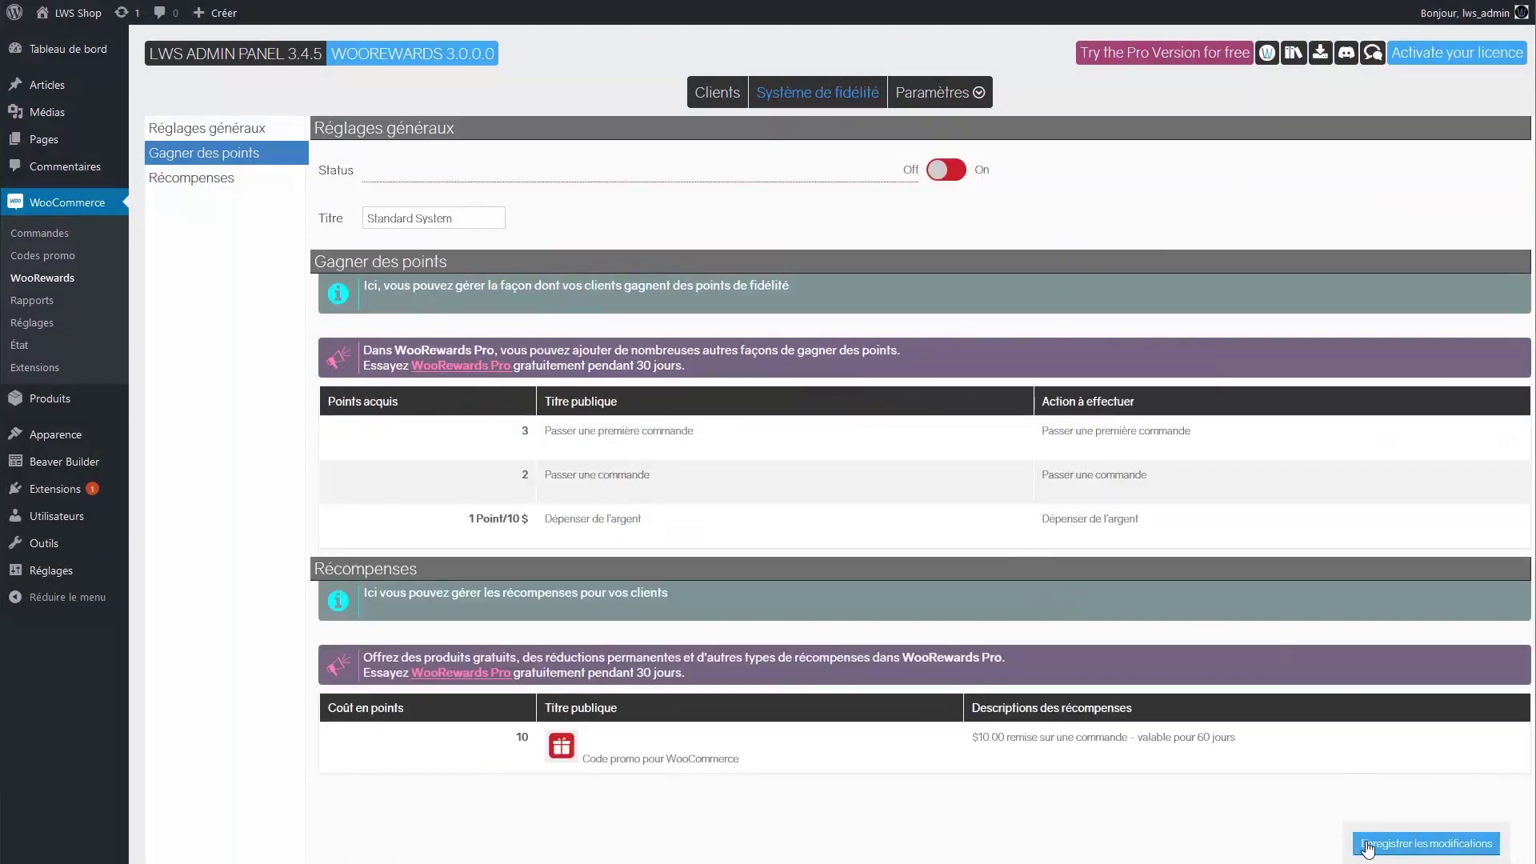
pyautogui.click(944, 170)
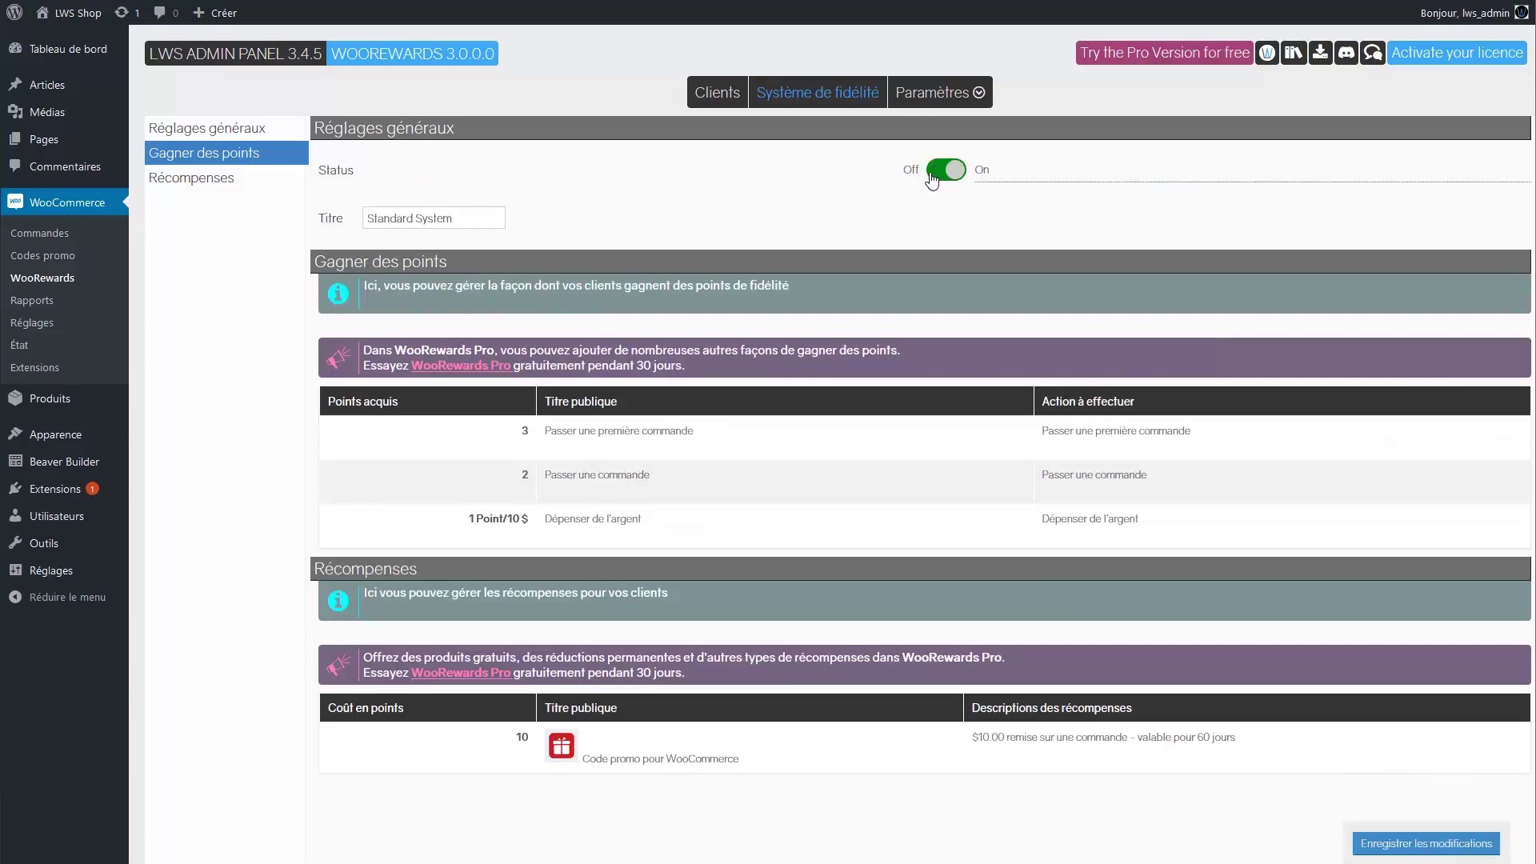
pyautogui.click(1407, 844)
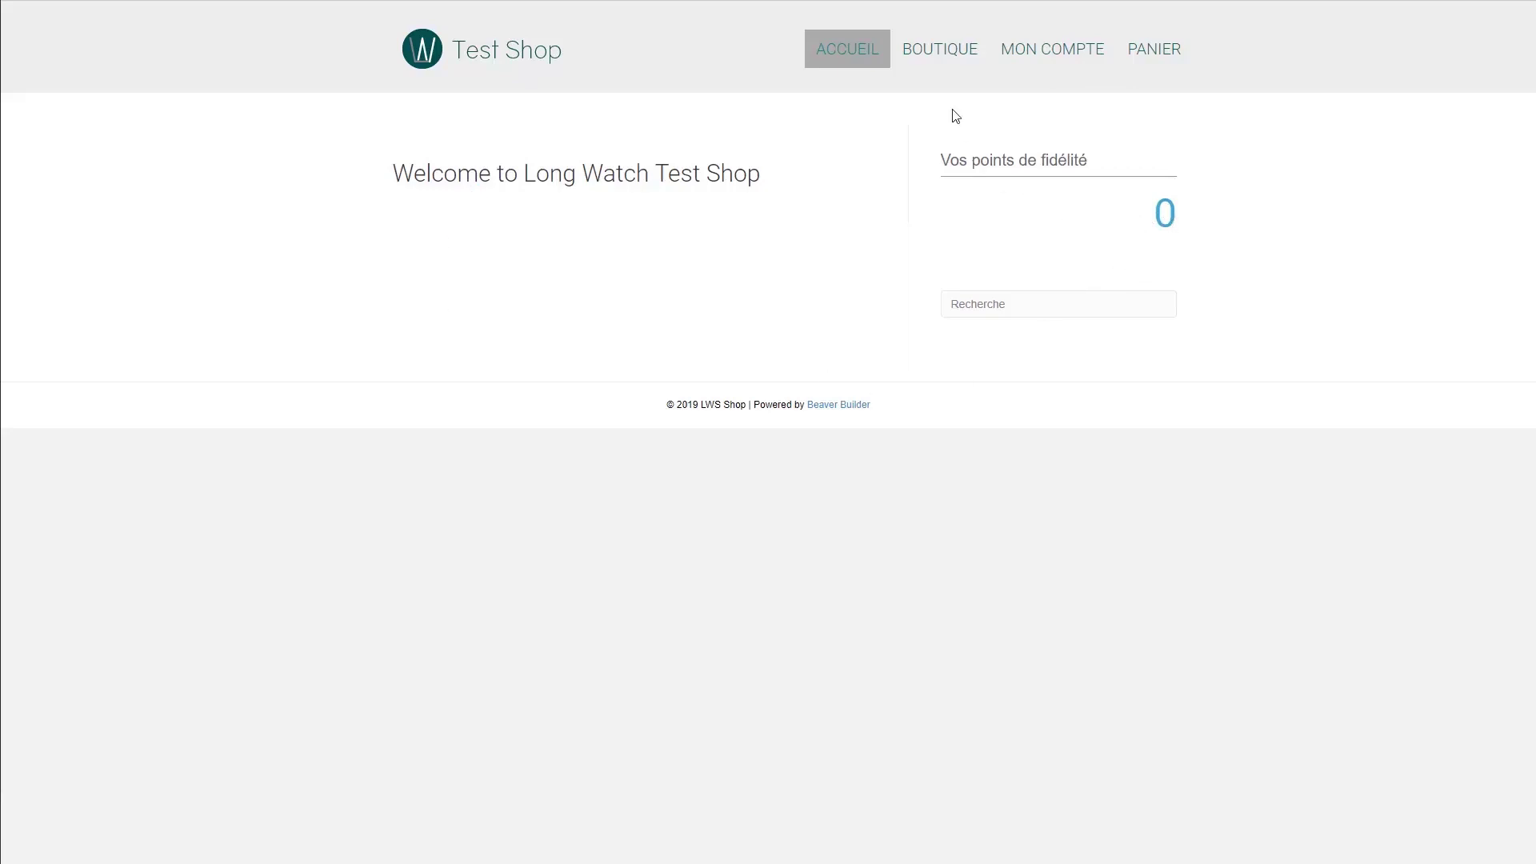
# - Switch to the Test Shop storefront, order one Album through checkout and return to the shop's home page
pyautogui.click(934, 53)
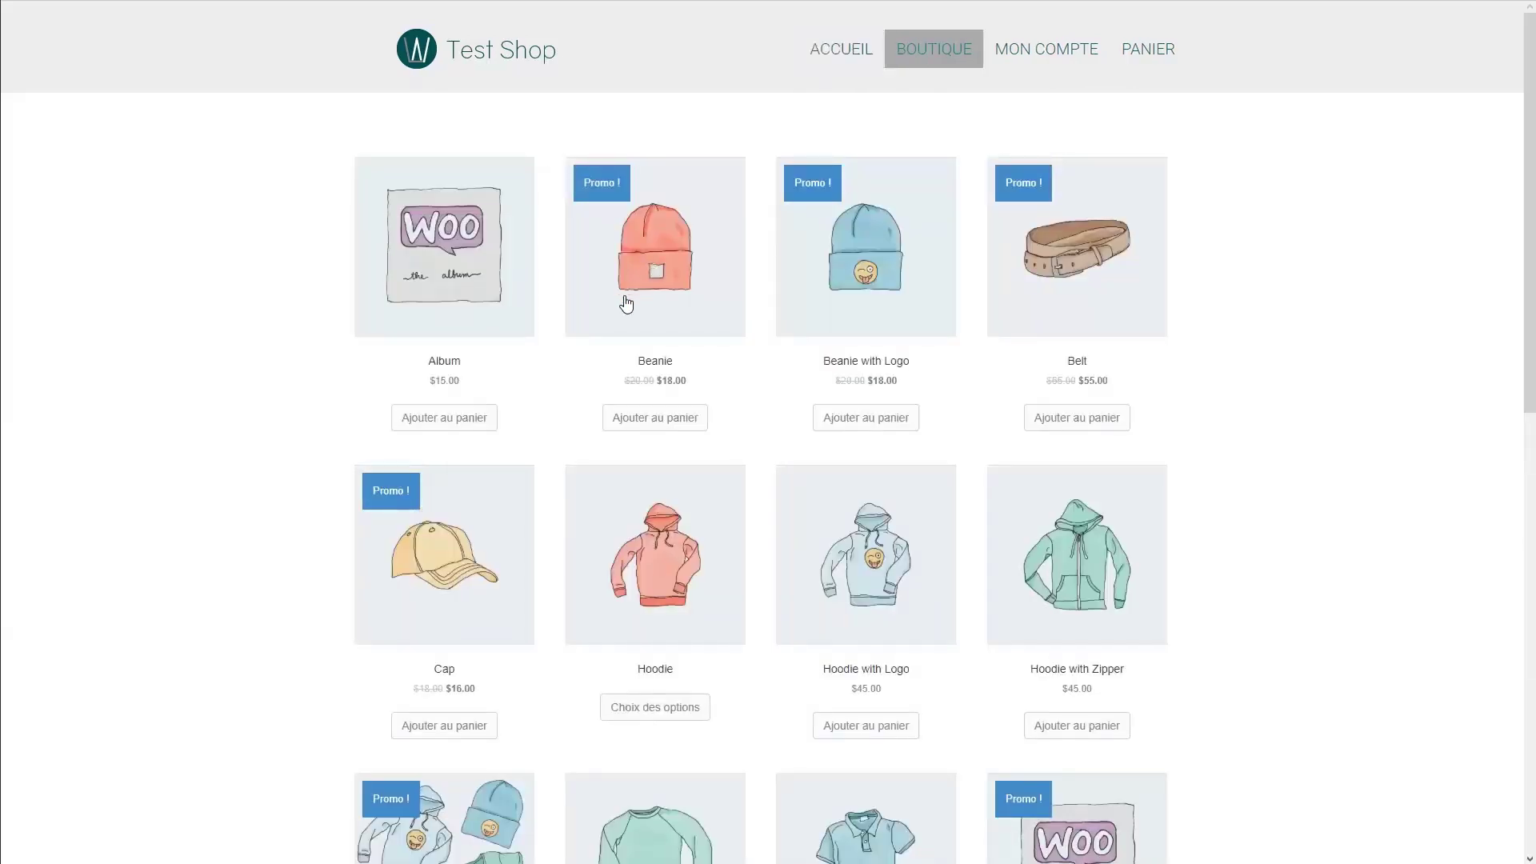
pyautogui.click(447, 424)
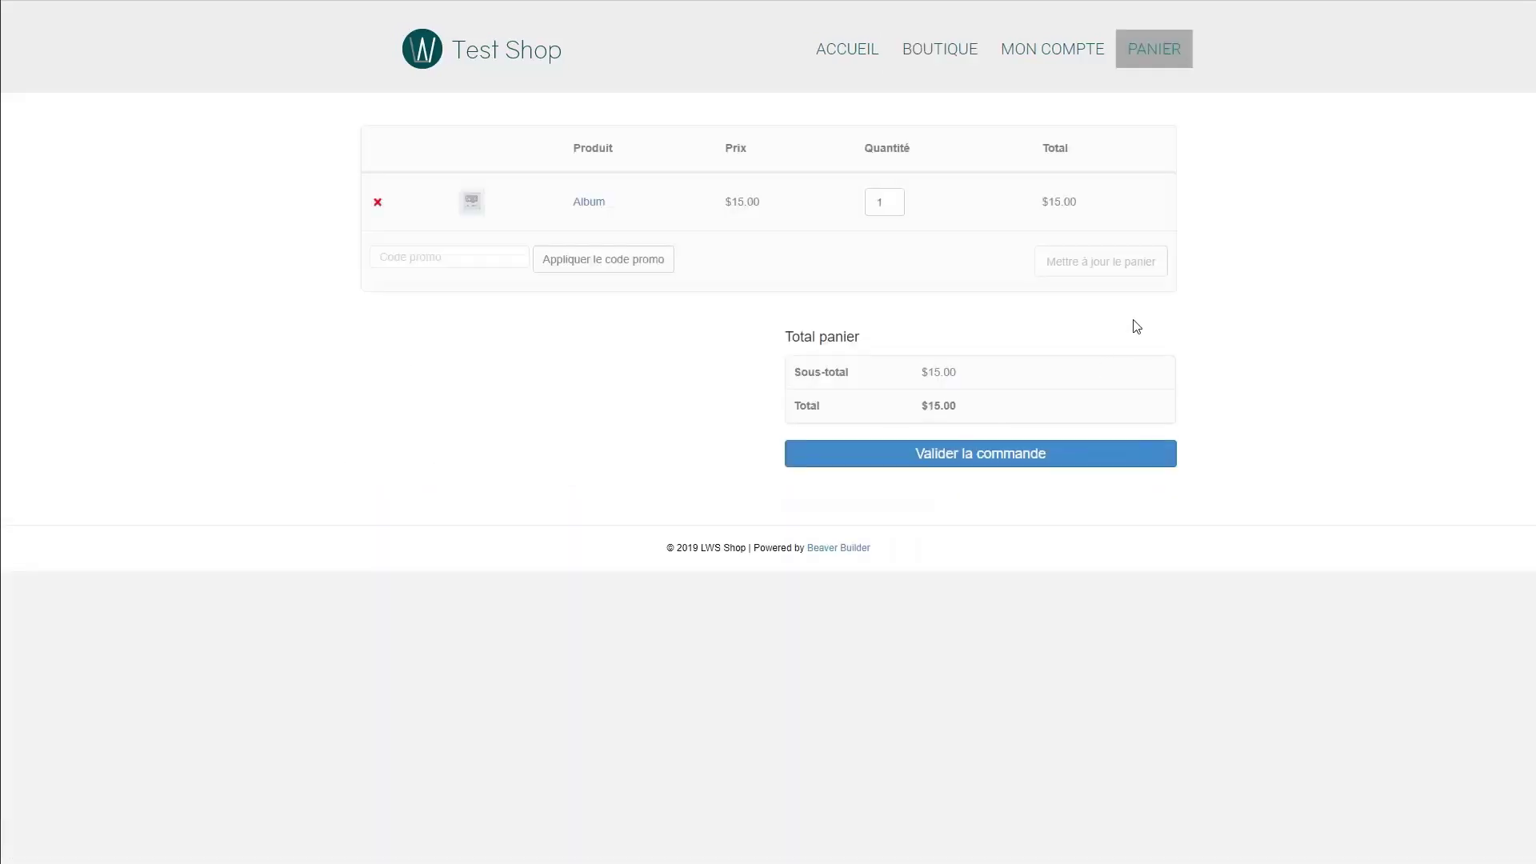
pyautogui.click(971, 462)
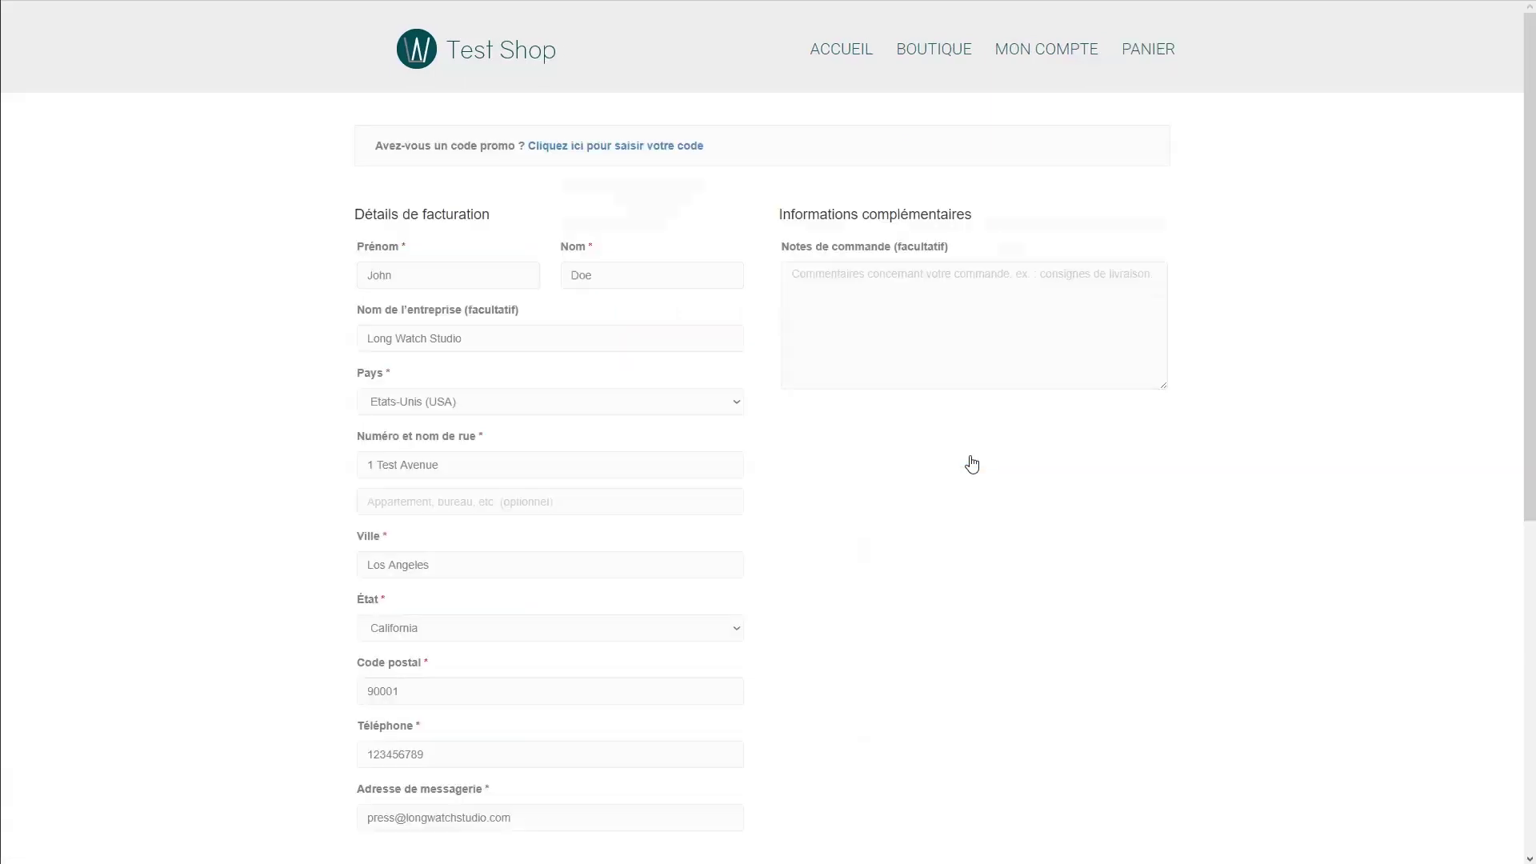
pyautogui.scroll(-7, 912, 444)
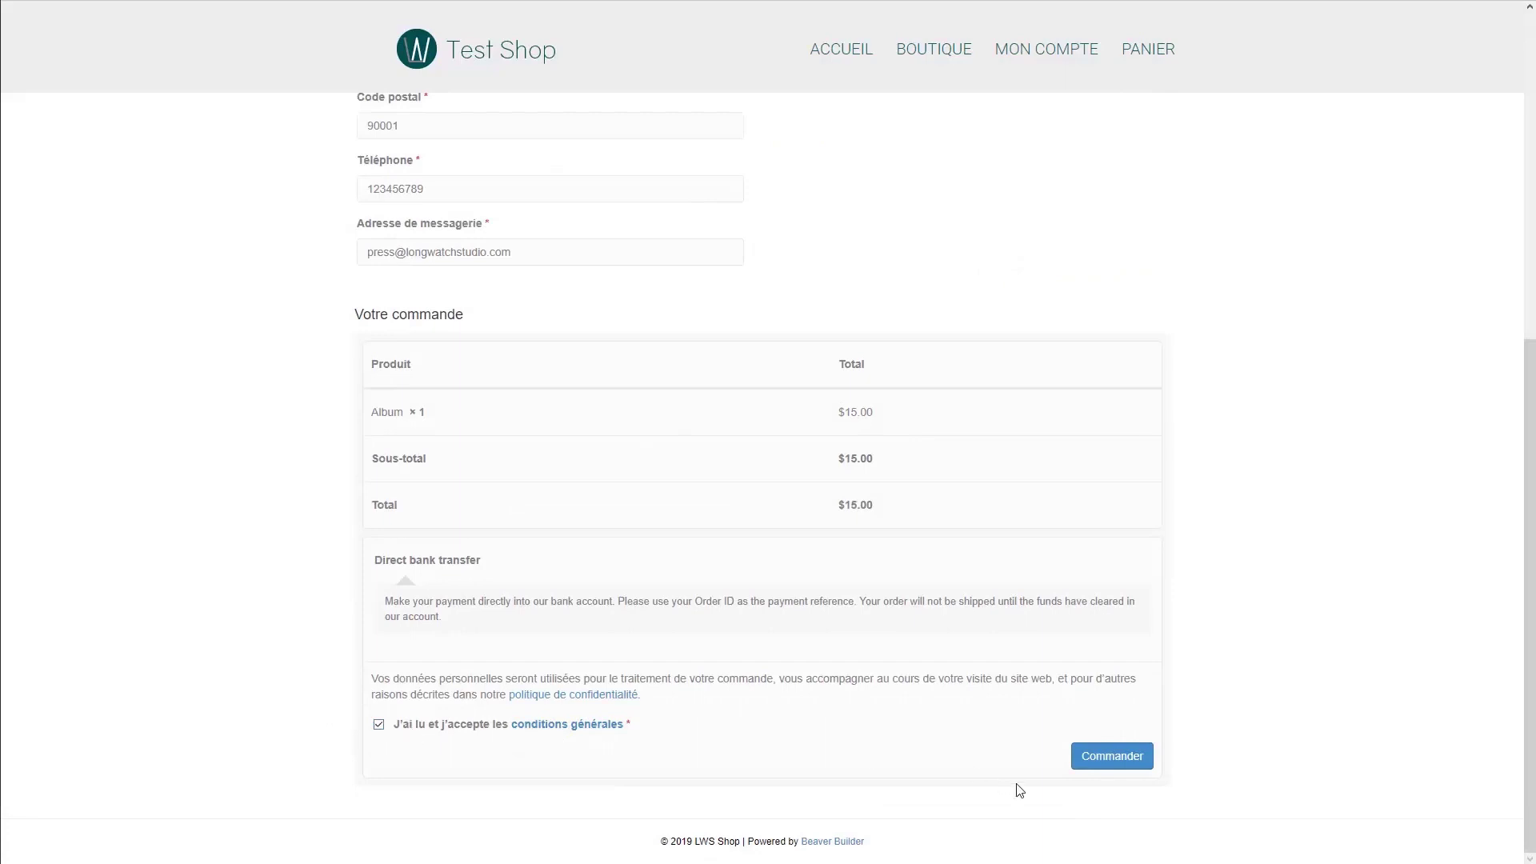
pyautogui.click(1116, 762)
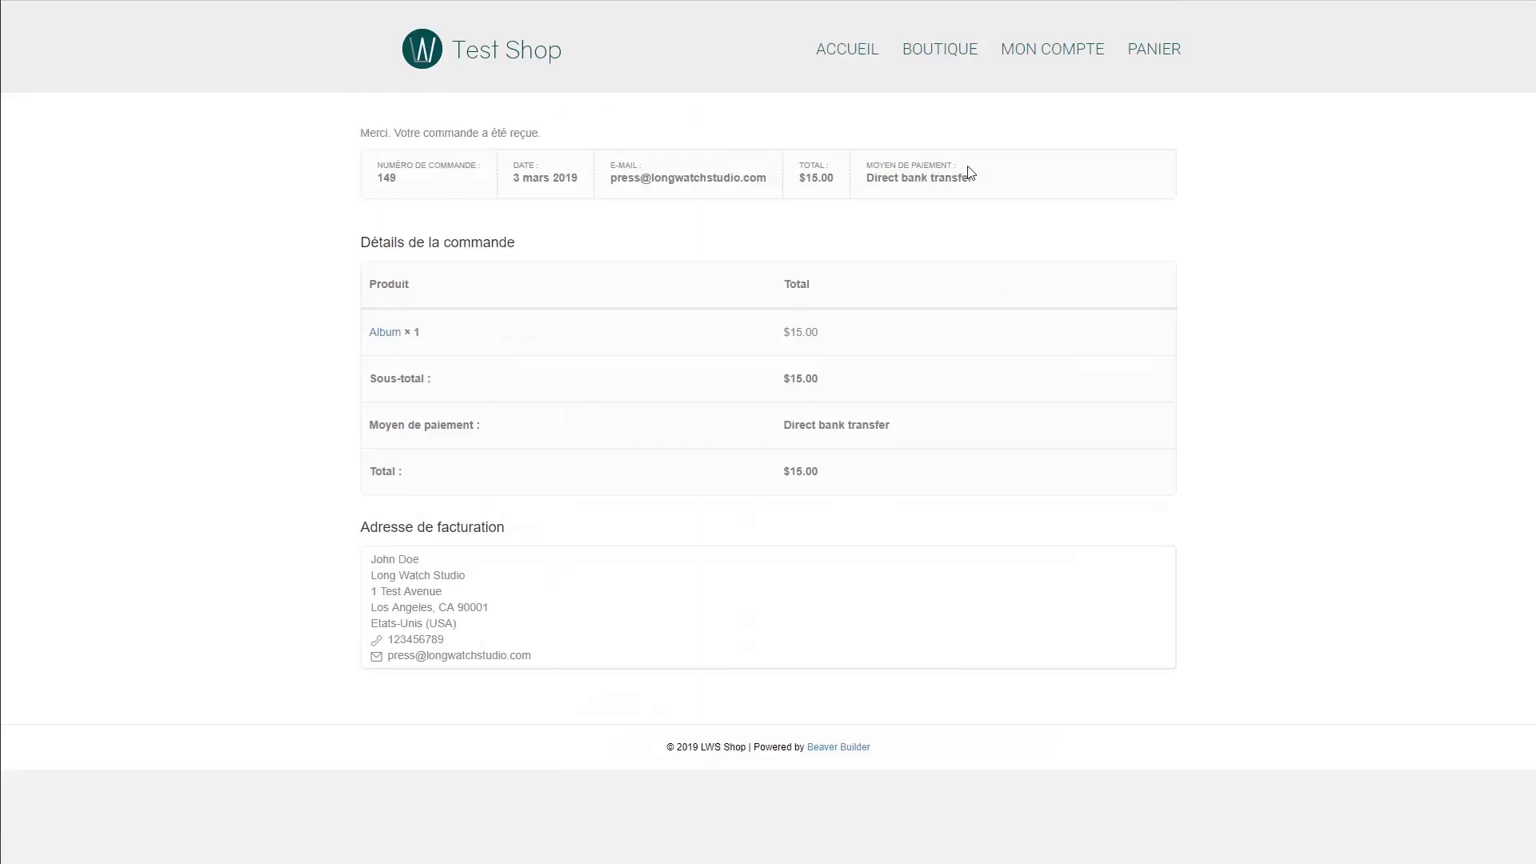
pyautogui.click(845, 61)
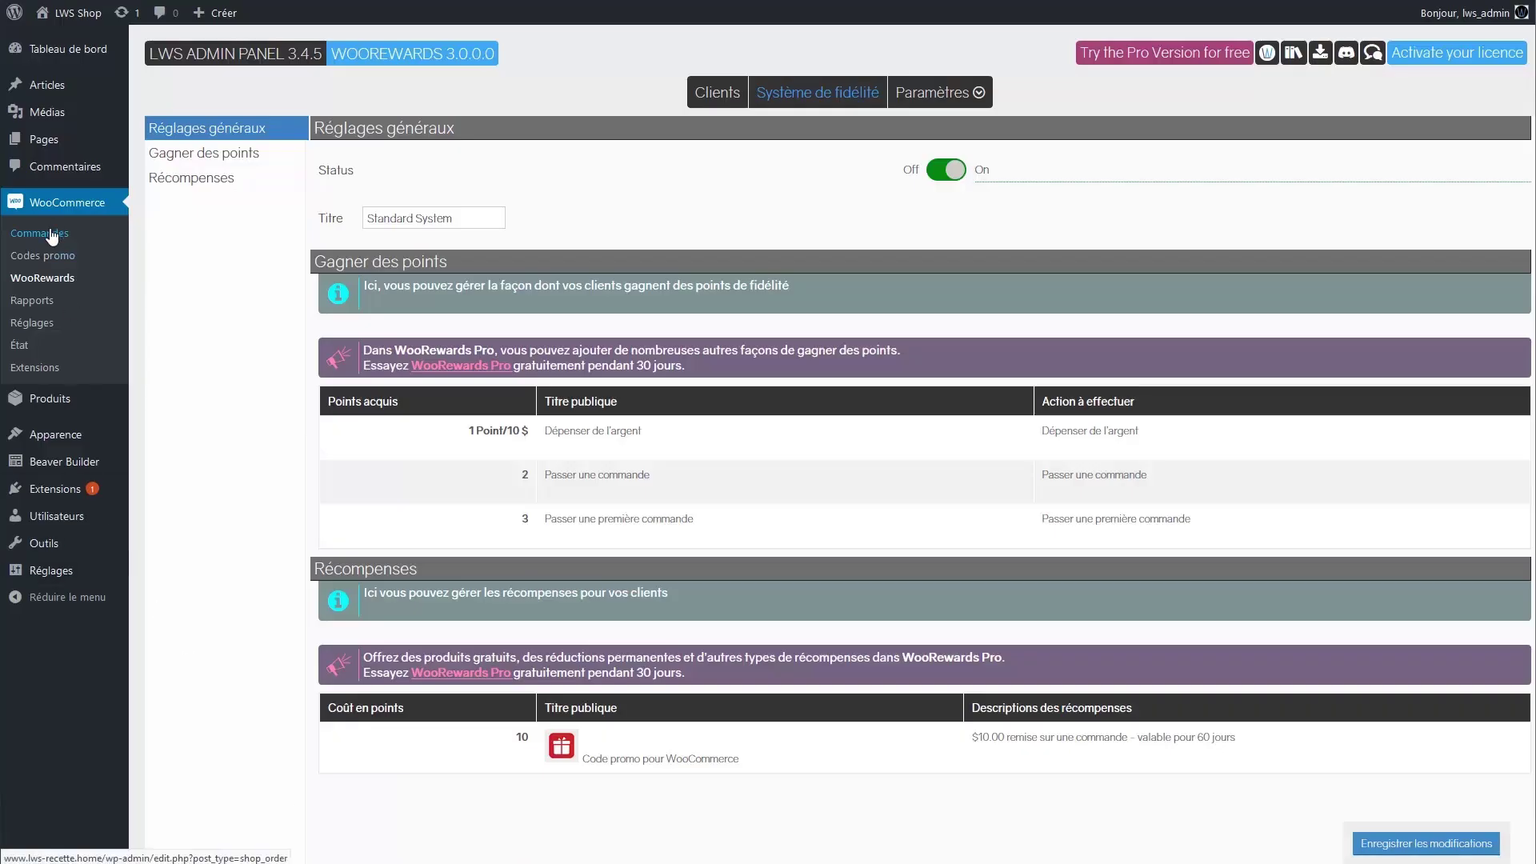
# - In the WordPress admin, set the state of the pending Album order to Terminée and update the order
pyautogui.click(48, 234)
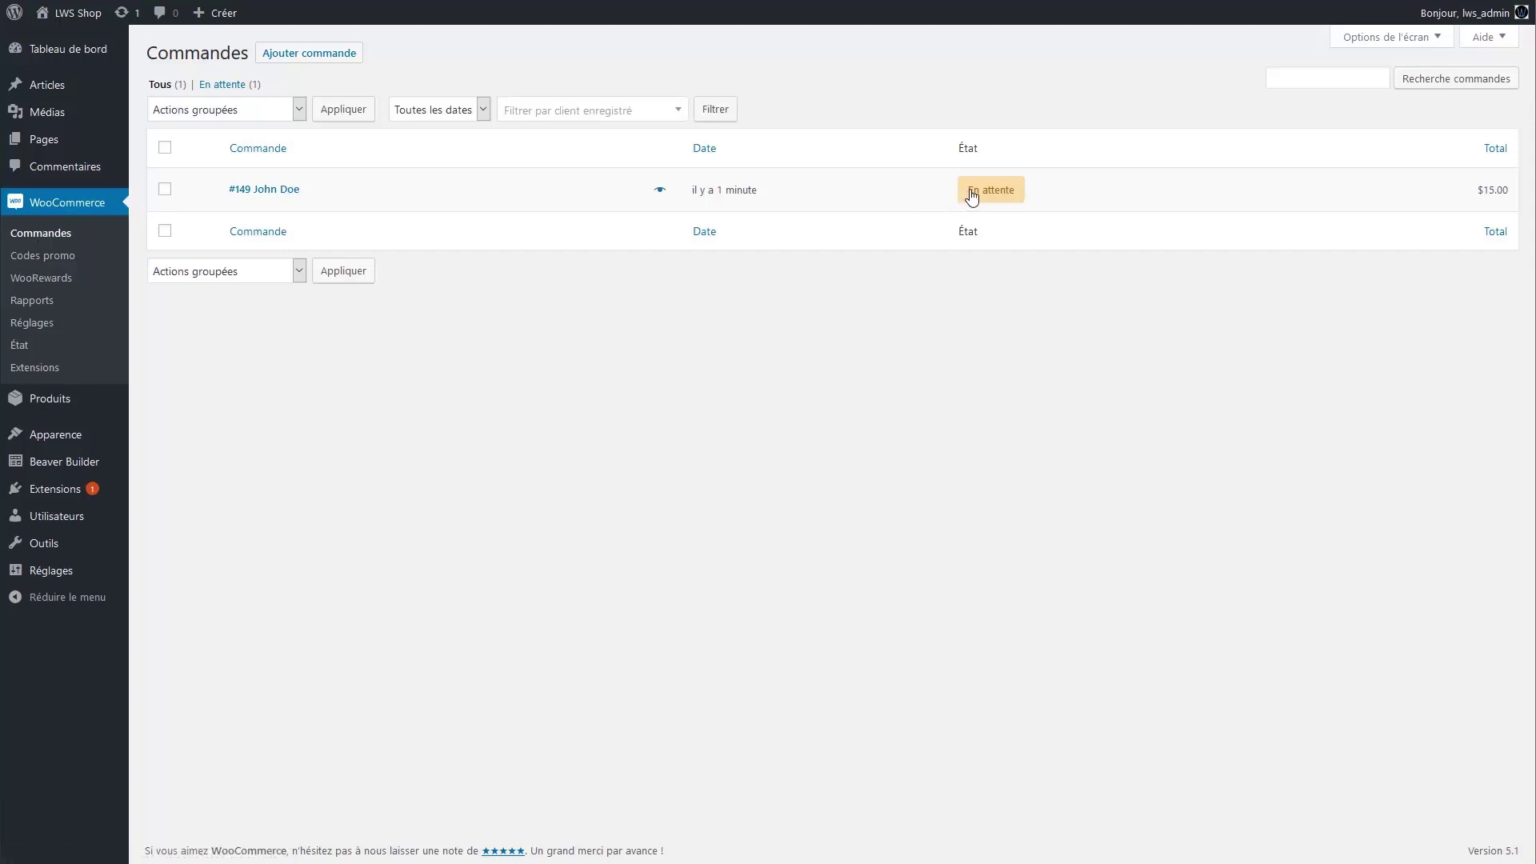
pyautogui.click(275, 189)
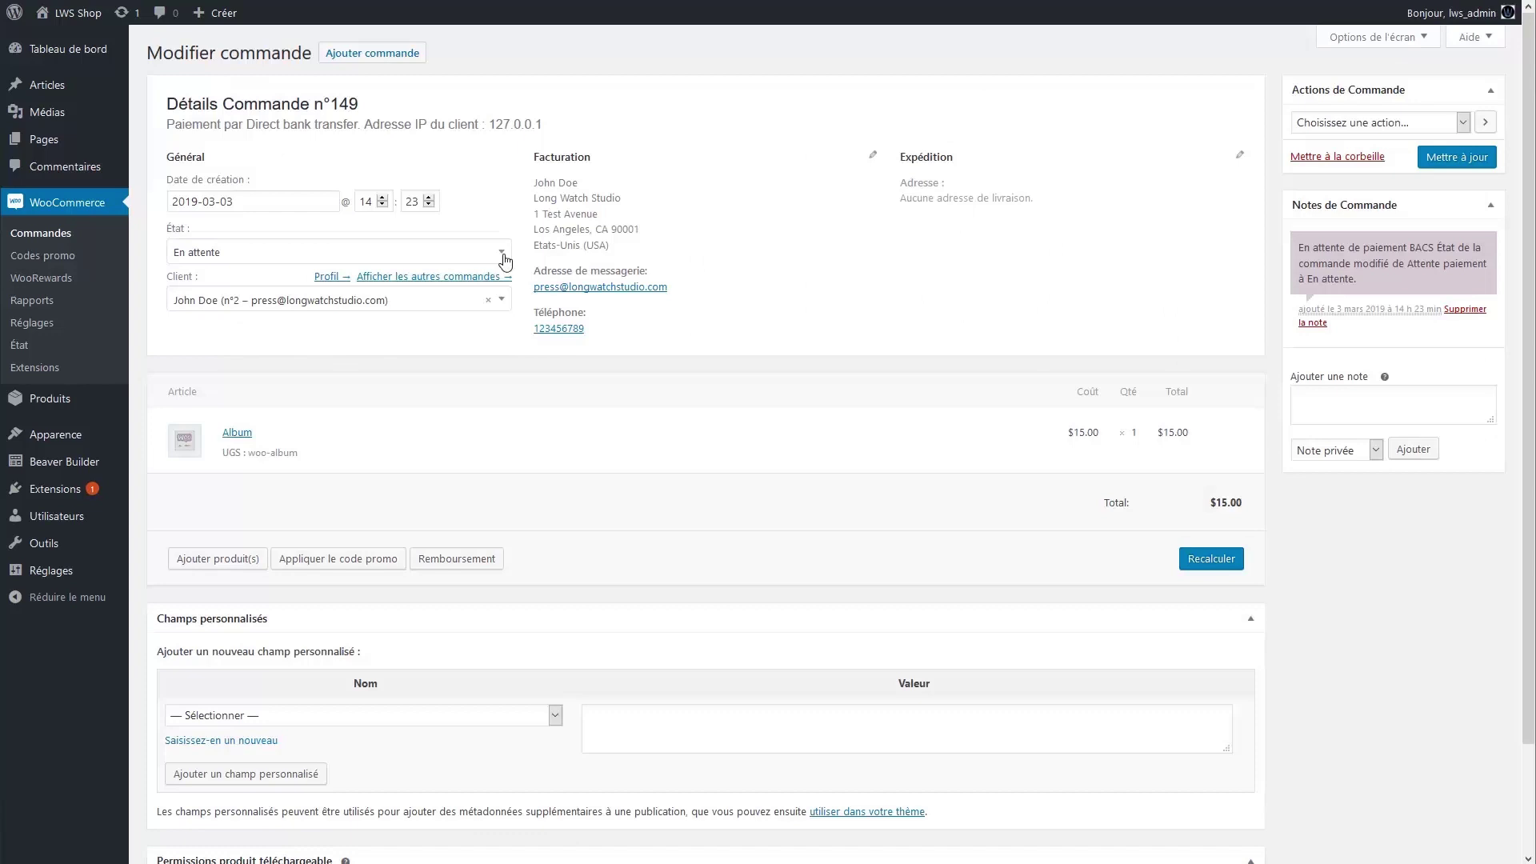
pyautogui.click(502, 254)
pyautogui.click(232, 358)
pyautogui.click(1446, 164)
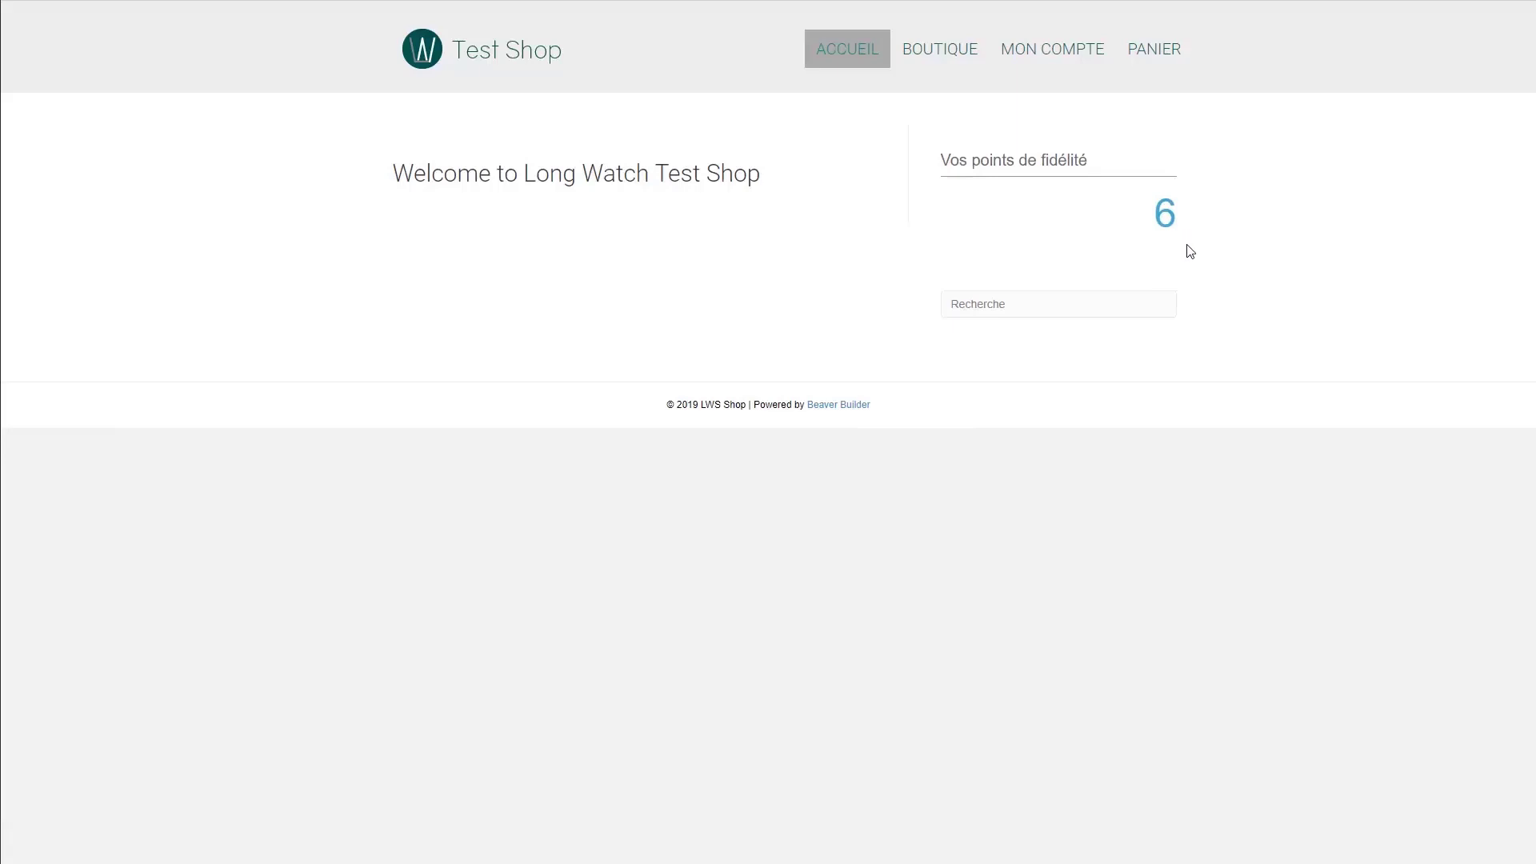
# - Back in the Test Shop storefront, order one Polo, accepting the general terms at checkout
pyautogui.click(952, 63)
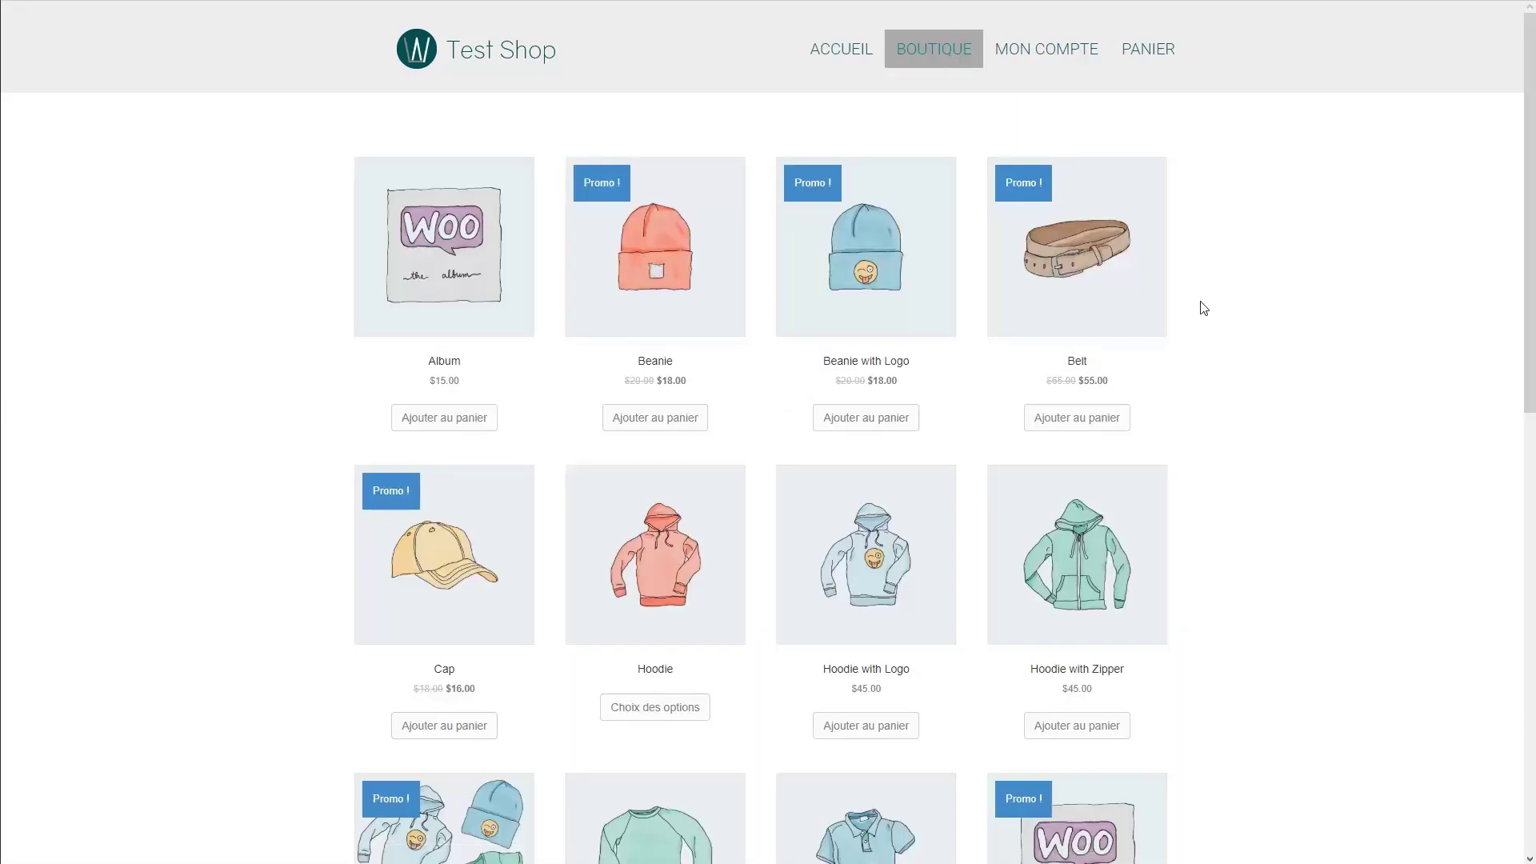
pyautogui.scroll(-3, 1277, 288)
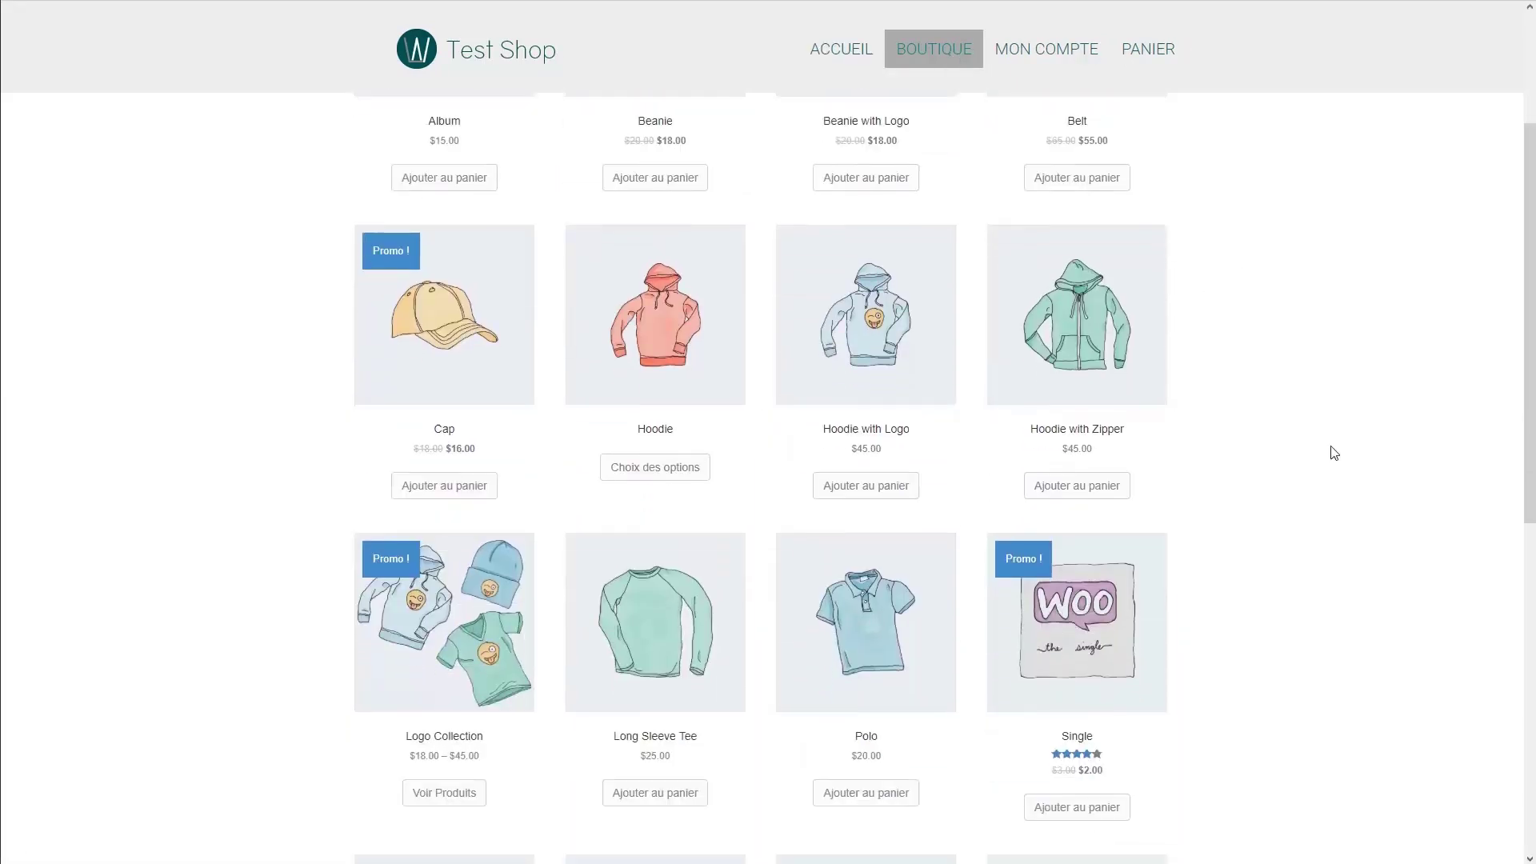
pyautogui.click(849, 804)
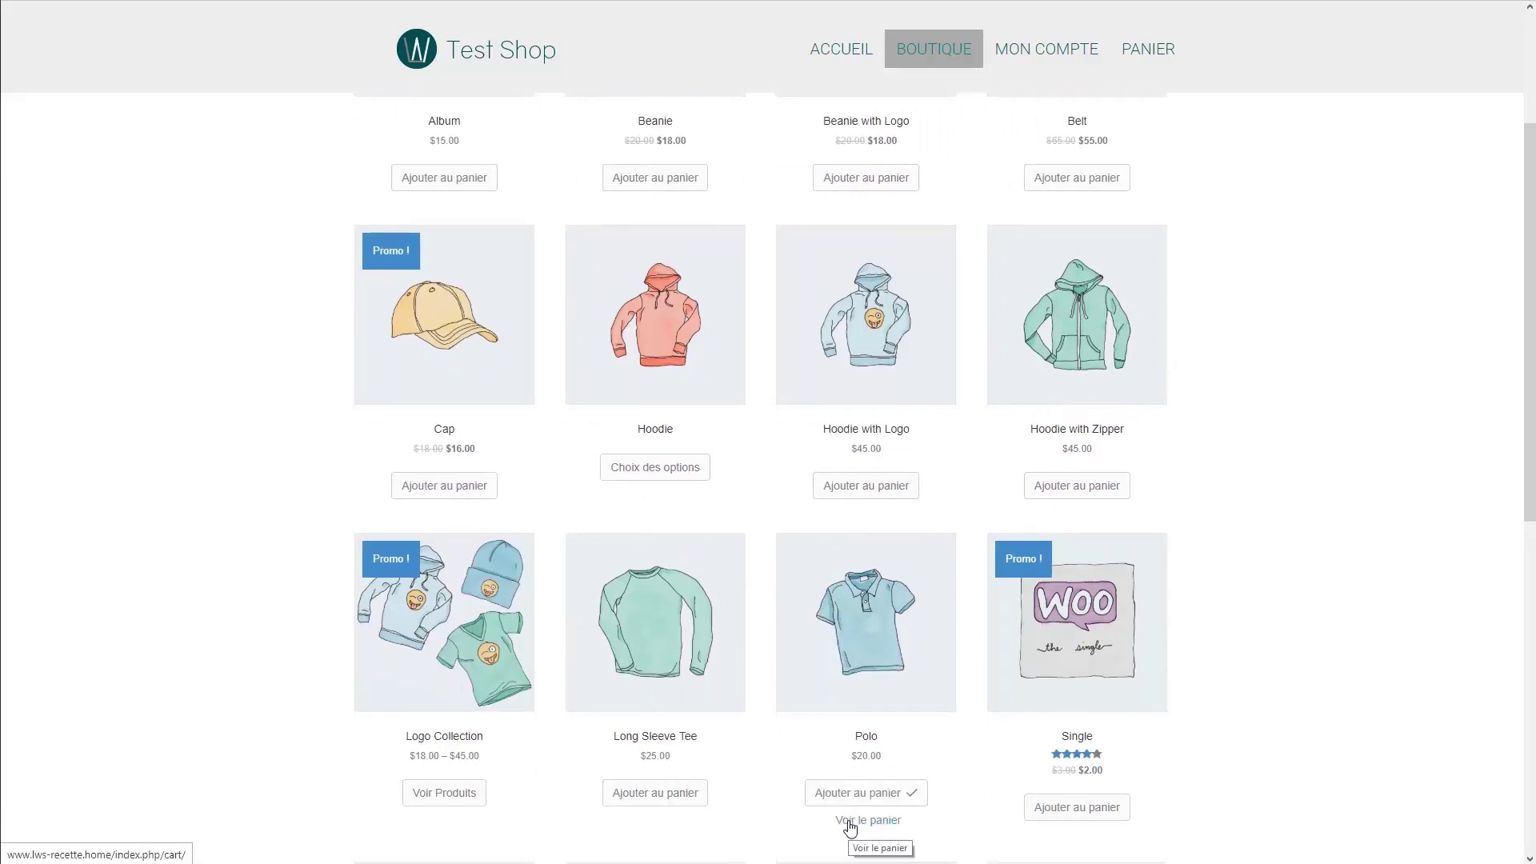
pyautogui.click(849, 822)
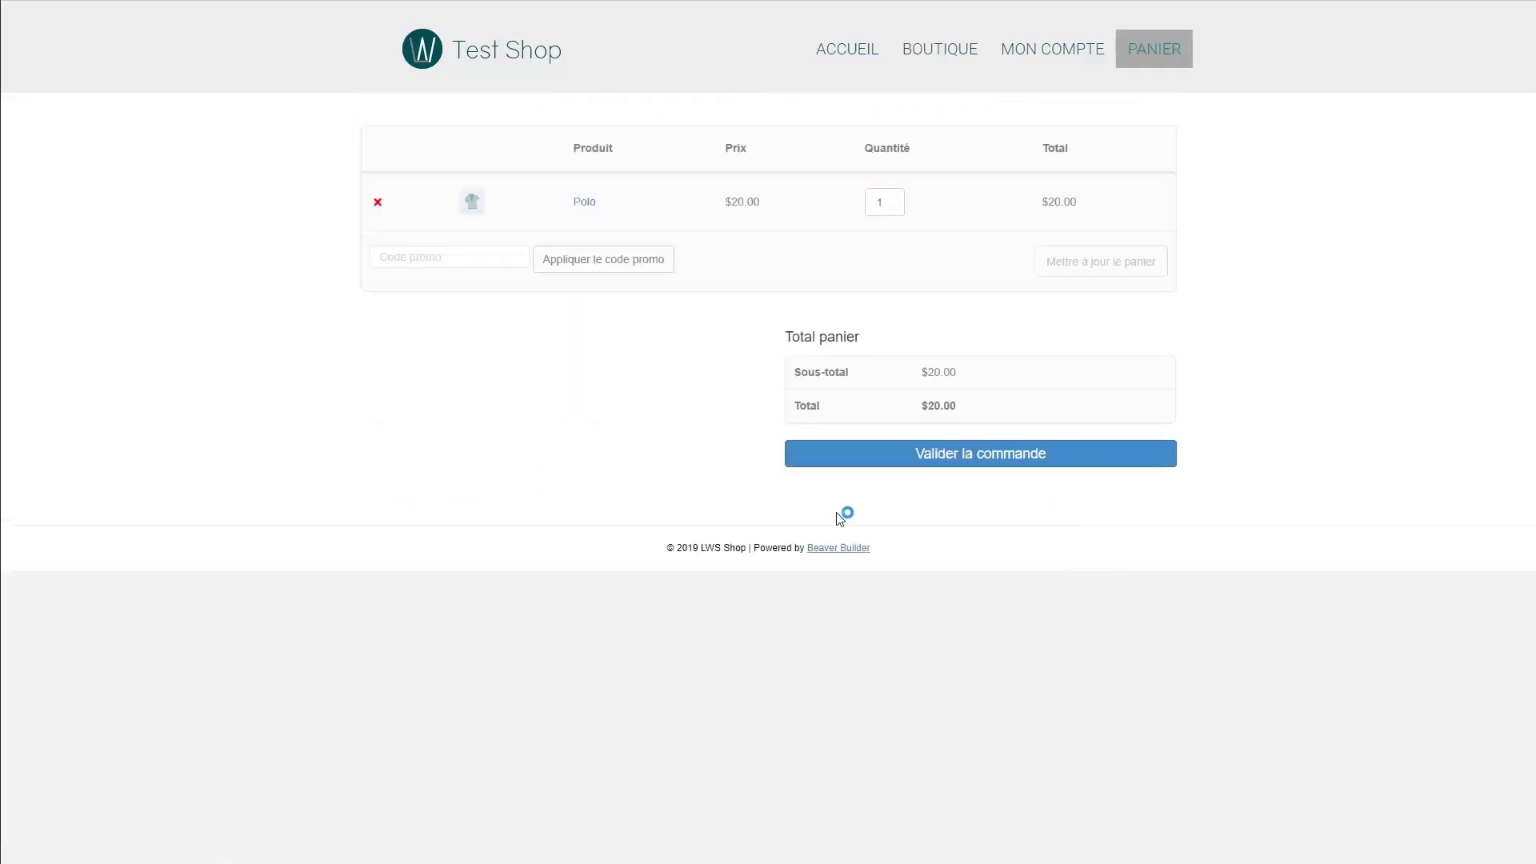
pyautogui.click(1056, 456)
pyautogui.scroll(-7, 1066, 554)
pyautogui.click(408, 725)
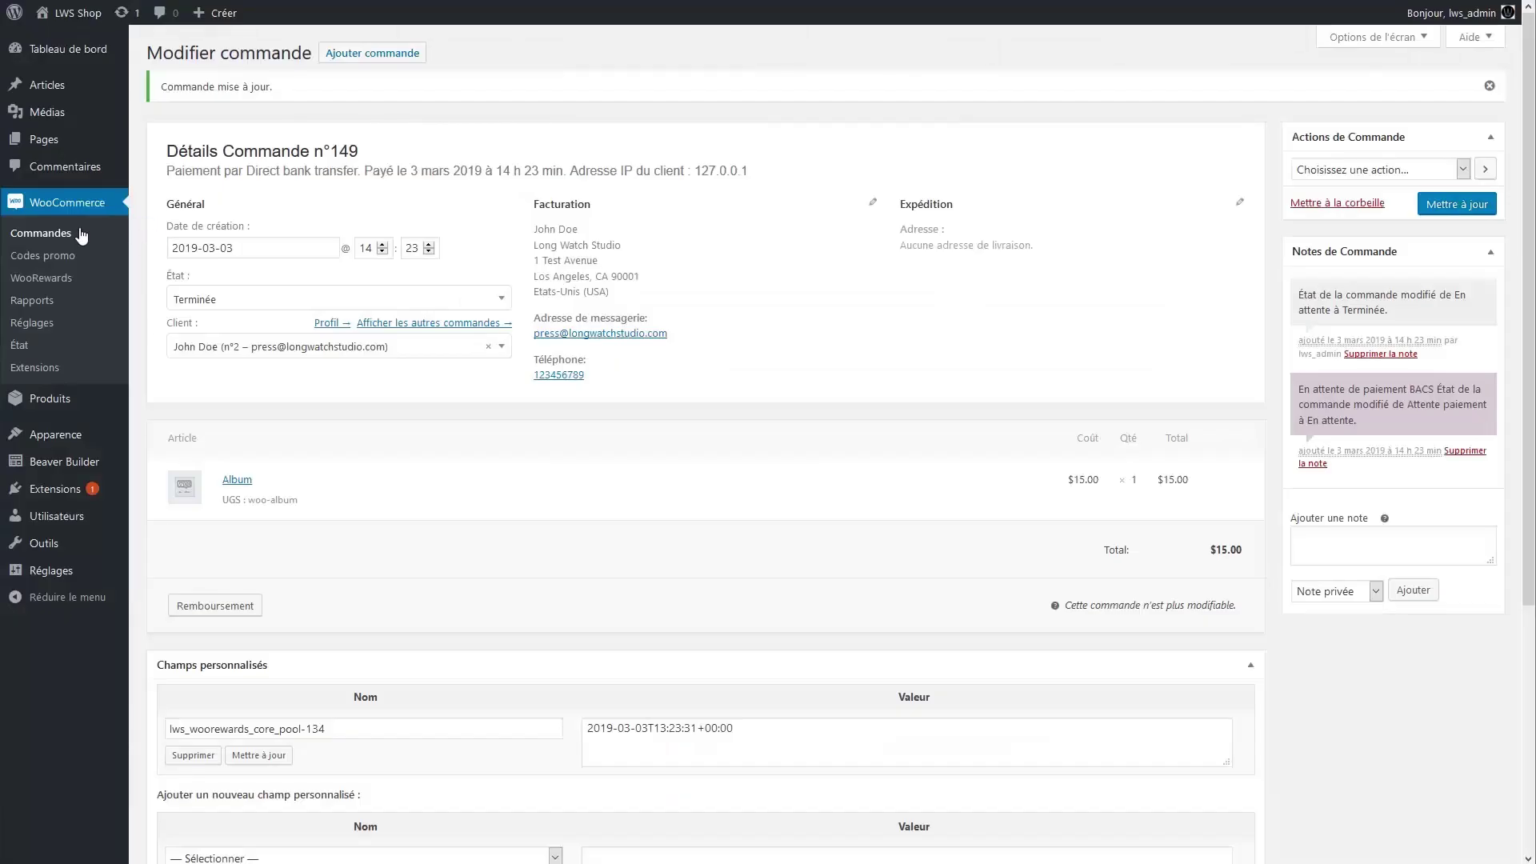
# - In the WordPress admin, set the state of the pending Polo order to Terminée and update the order
pyautogui.click(66, 233)
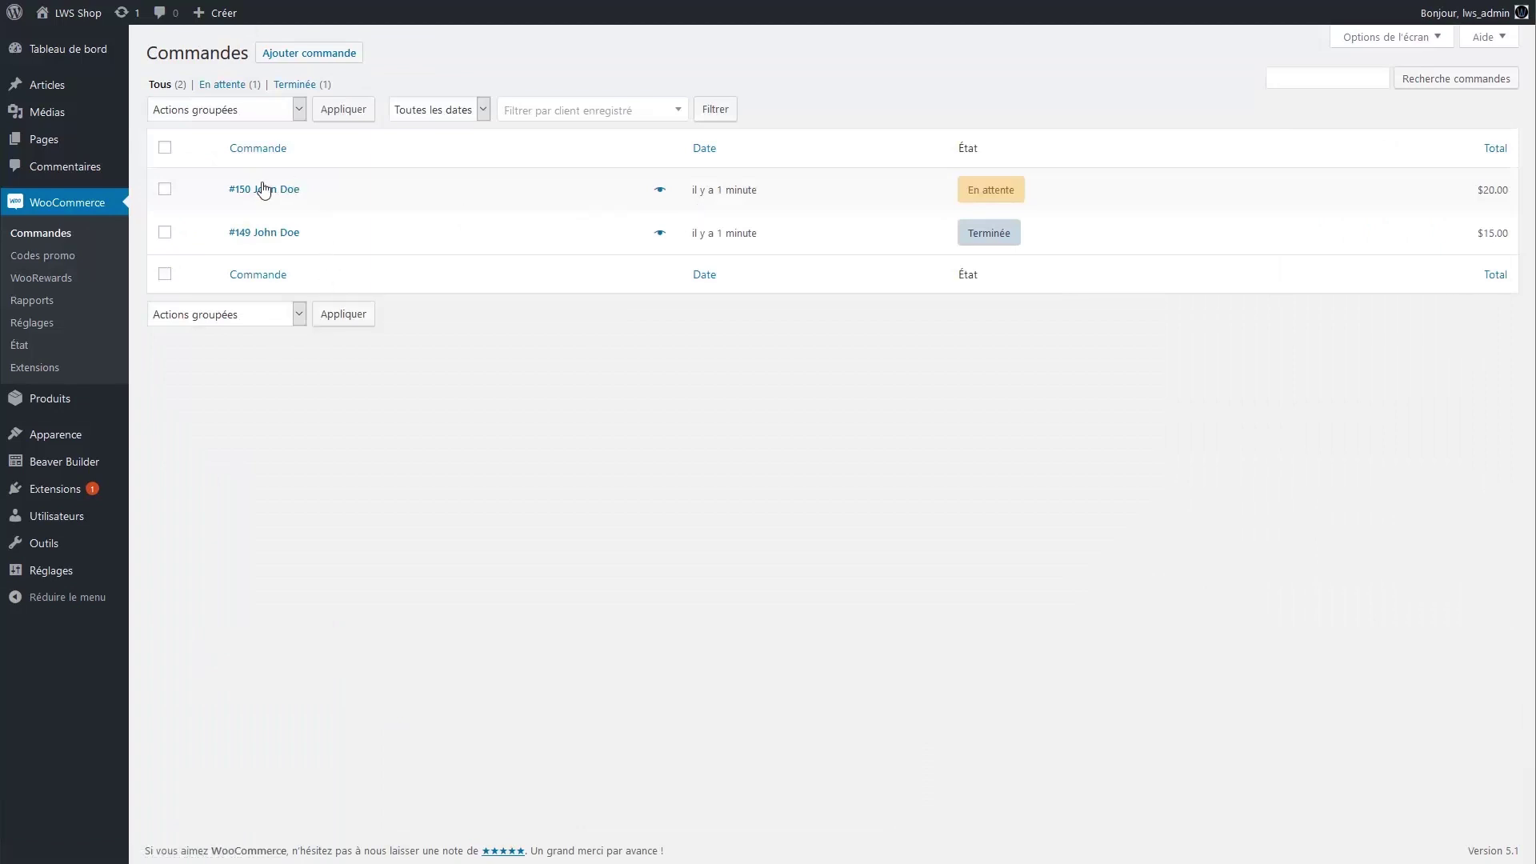
pyautogui.click(264, 190)
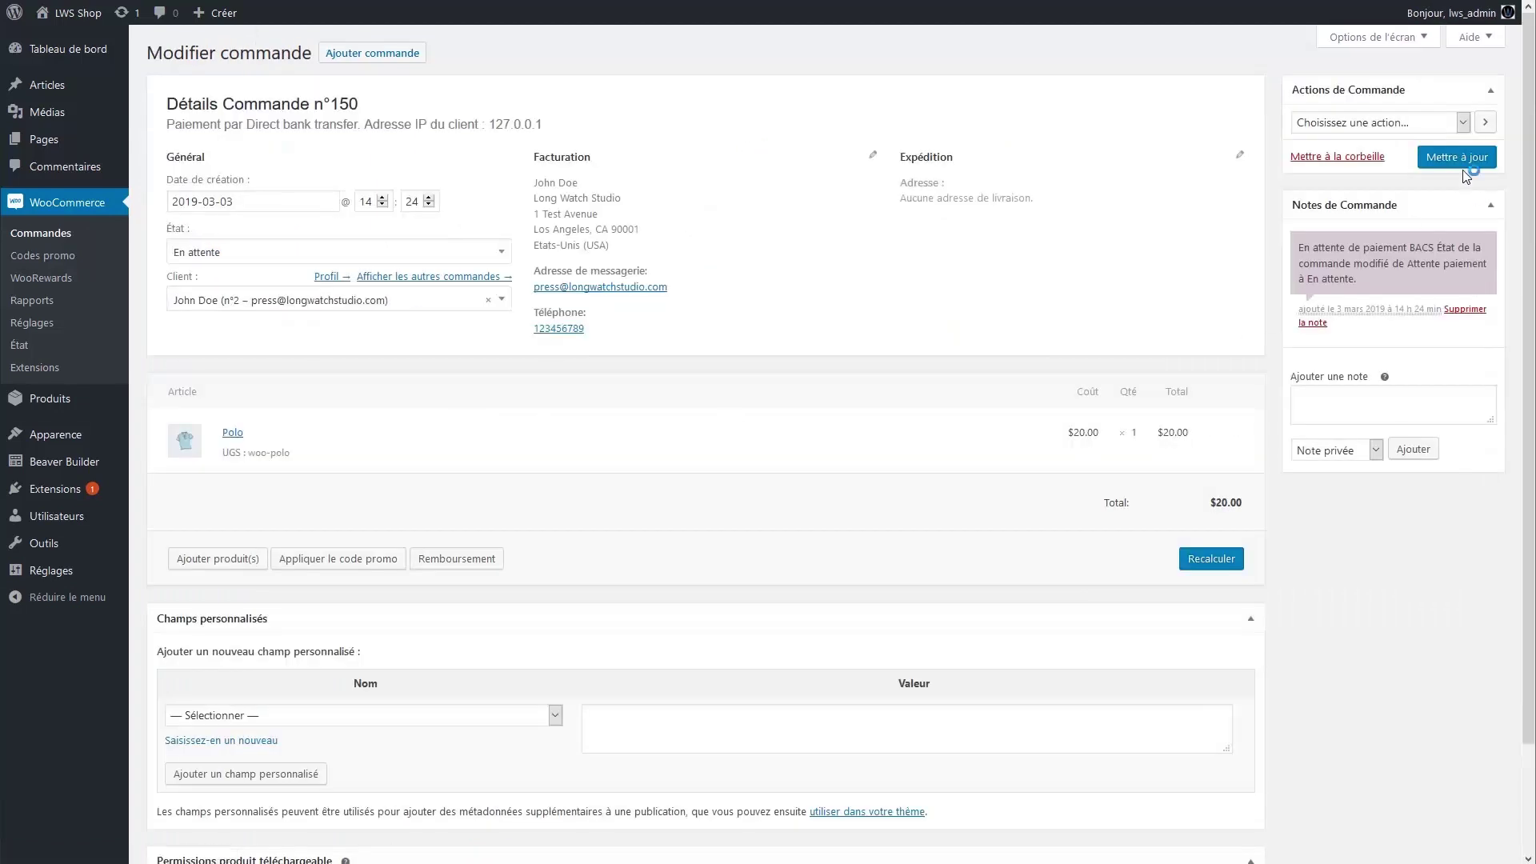
pyautogui.click(255, 254)
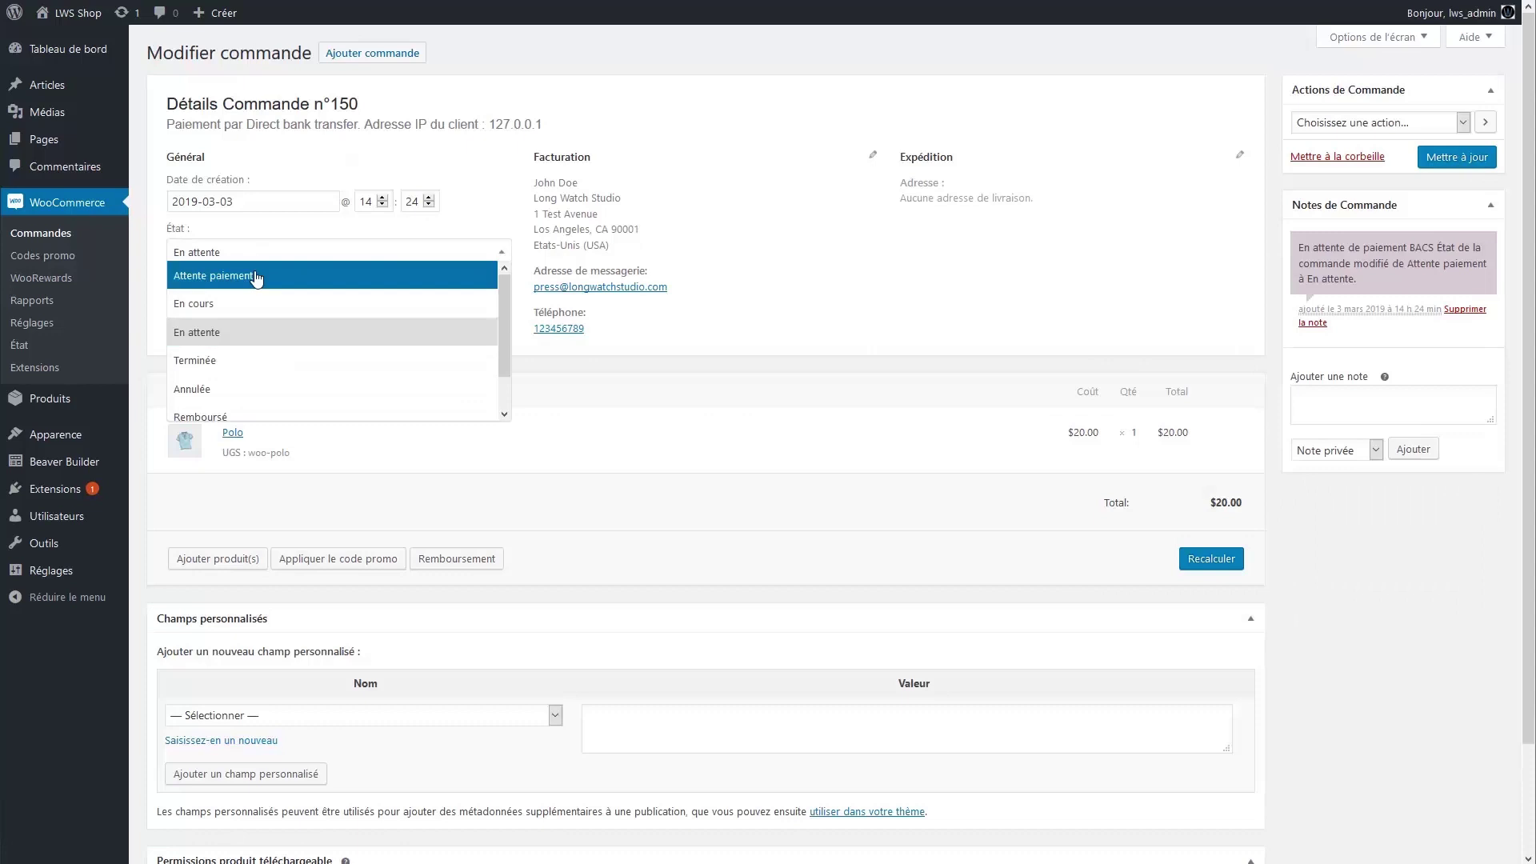
pyautogui.click(254, 360)
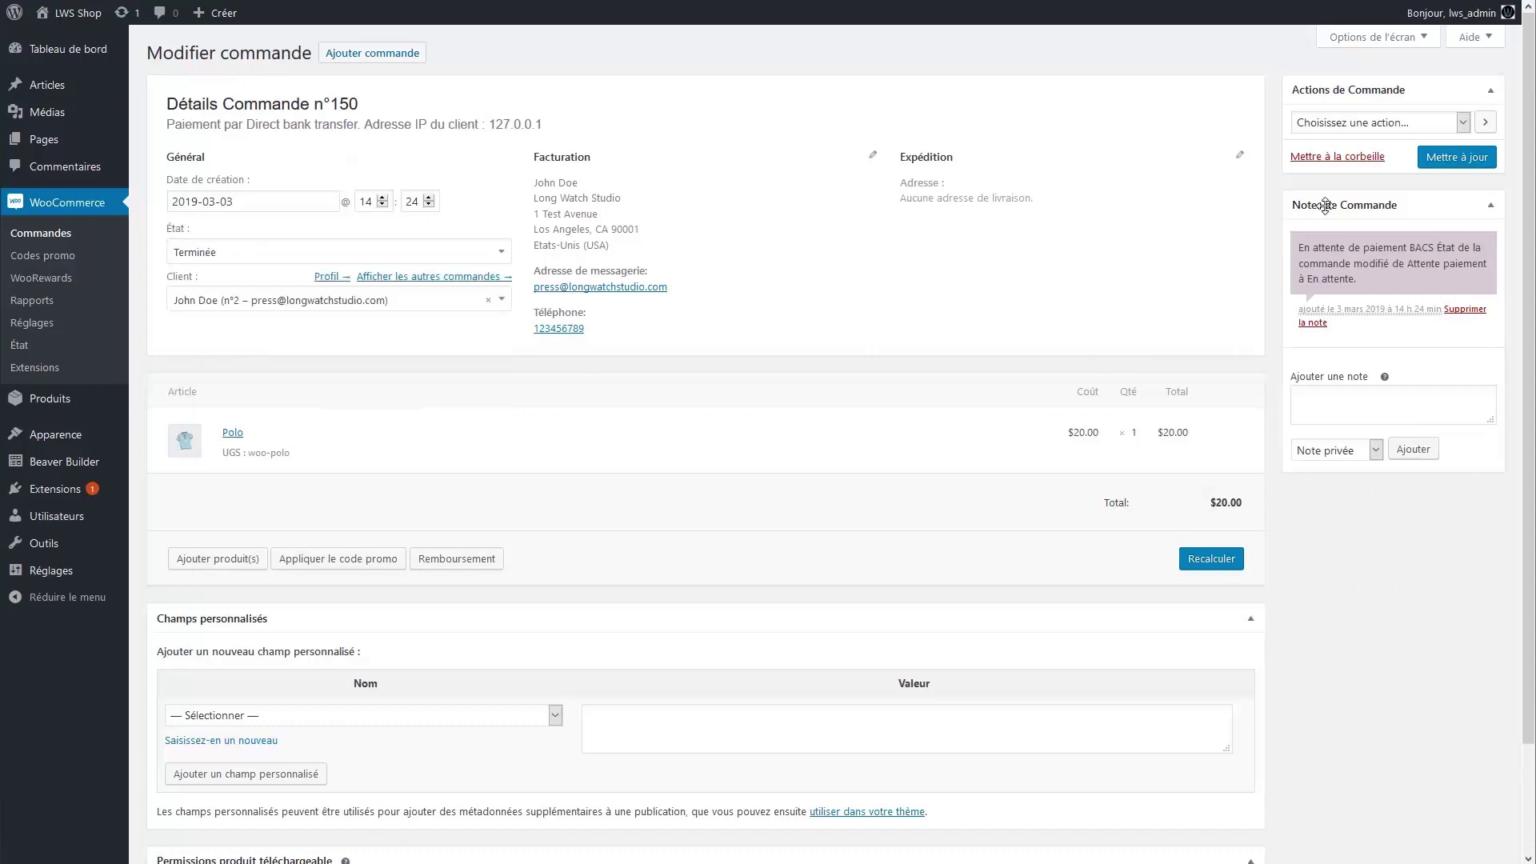
pyautogui.click(1457, 157)
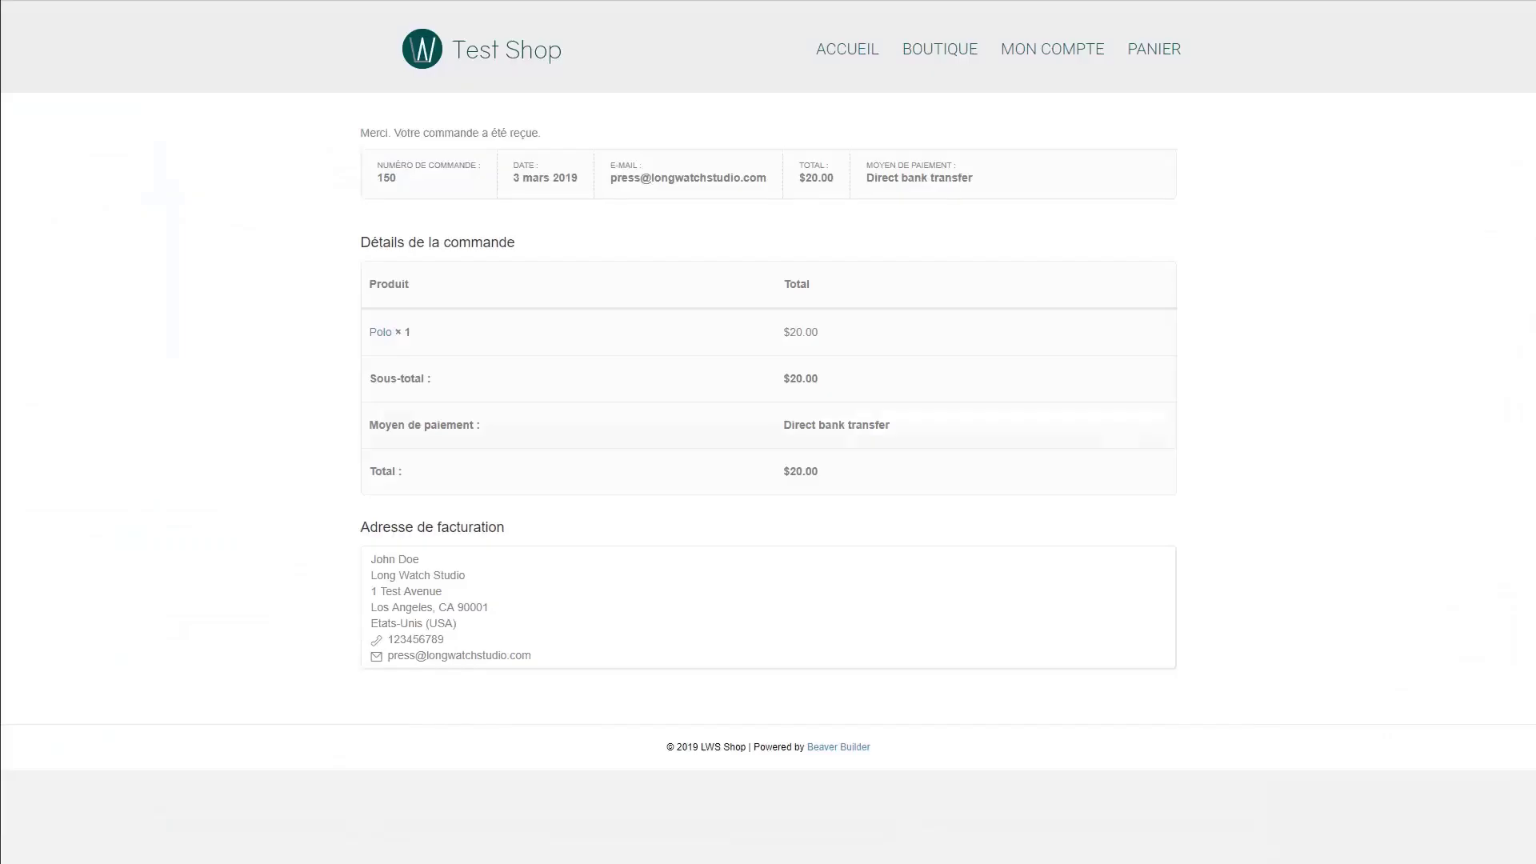
# - Check the loyalty points on the shop's home page, and read the new reward email from LWS Shop in the refreshed Gmail inbox
pyautogui.click(855, 56)
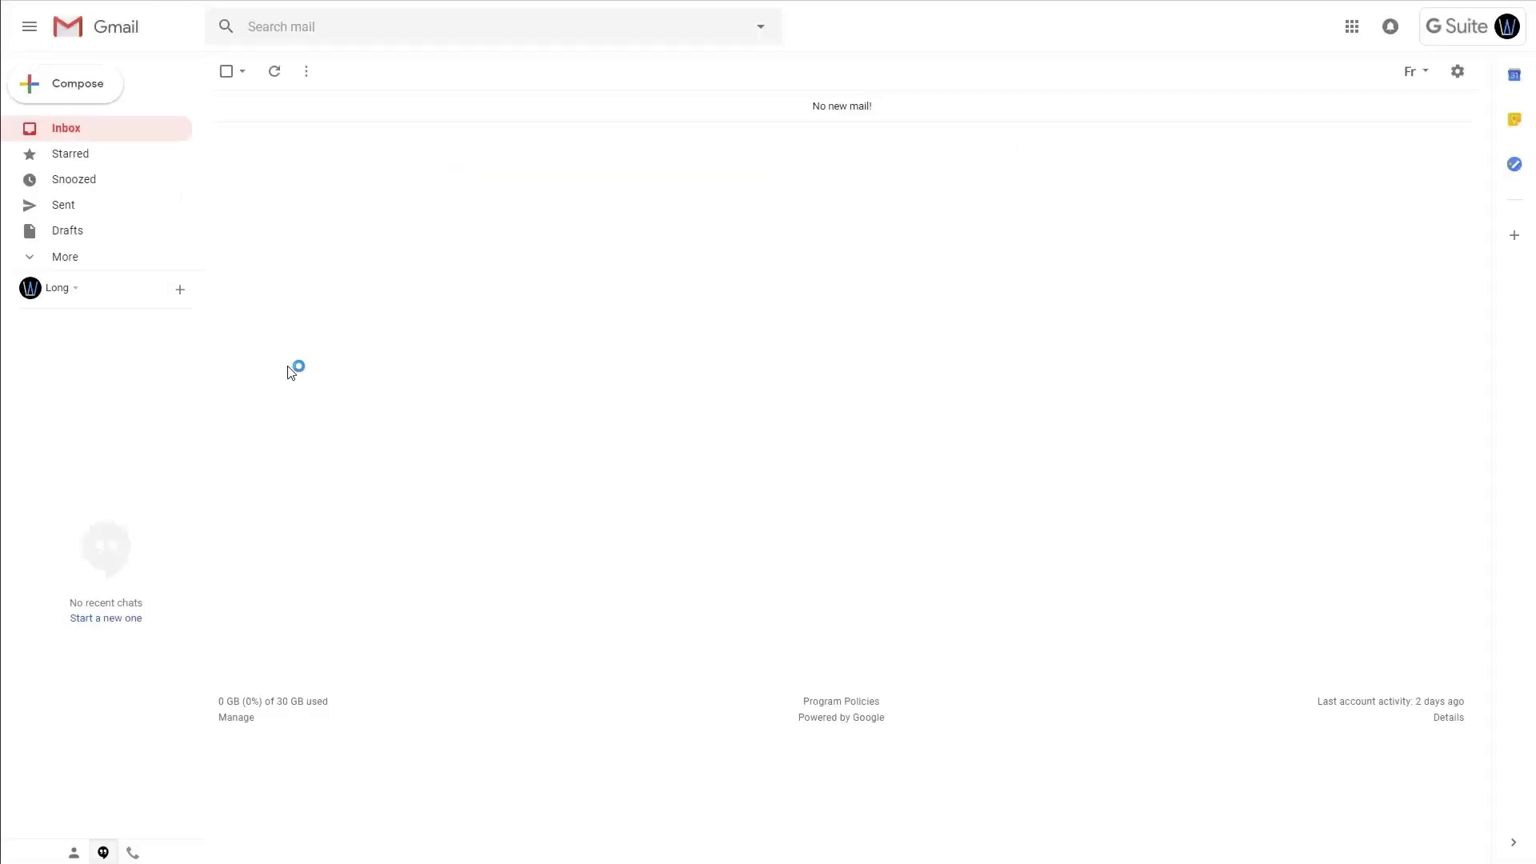
pyautogui.press('F5')
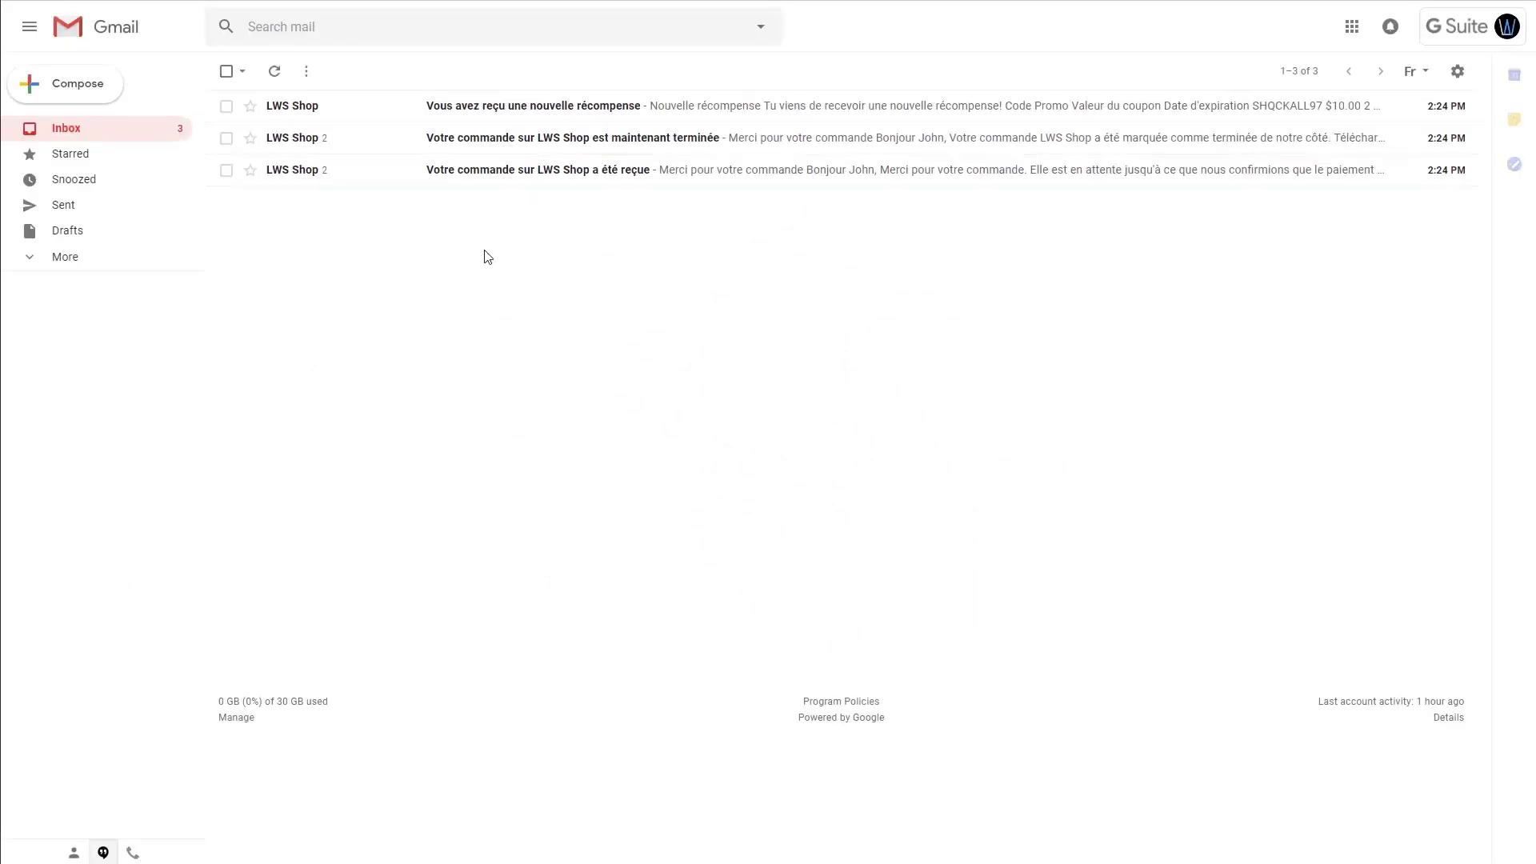
pyautogui.click(590, 105)
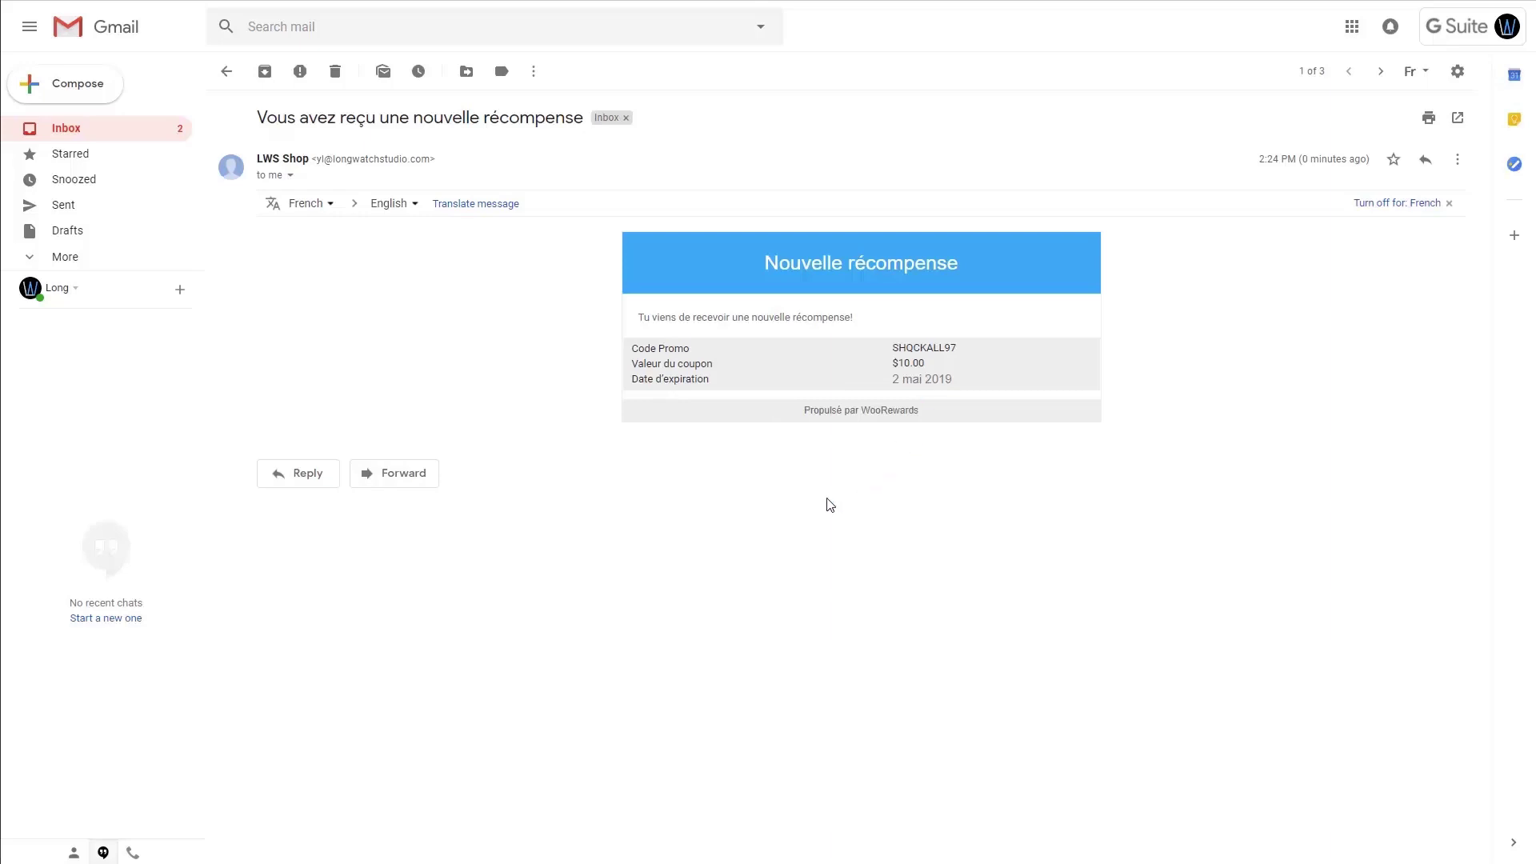
pyautogui.click(95, 130)
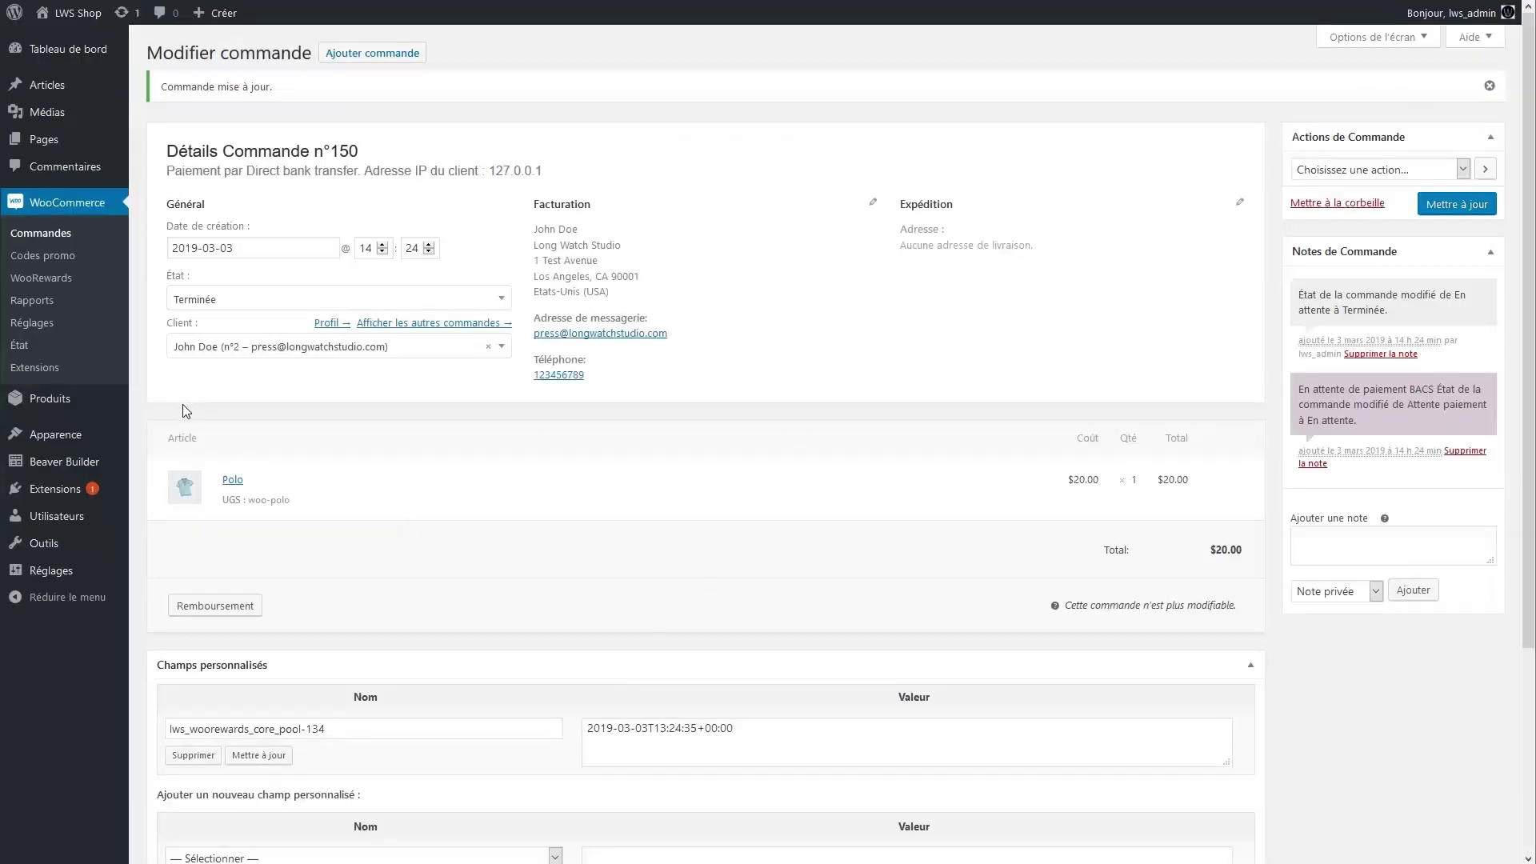
# - Return to the WordPress admin and open the WooRewards list of customers' points and rewards
pyautogui.click(78, 285)
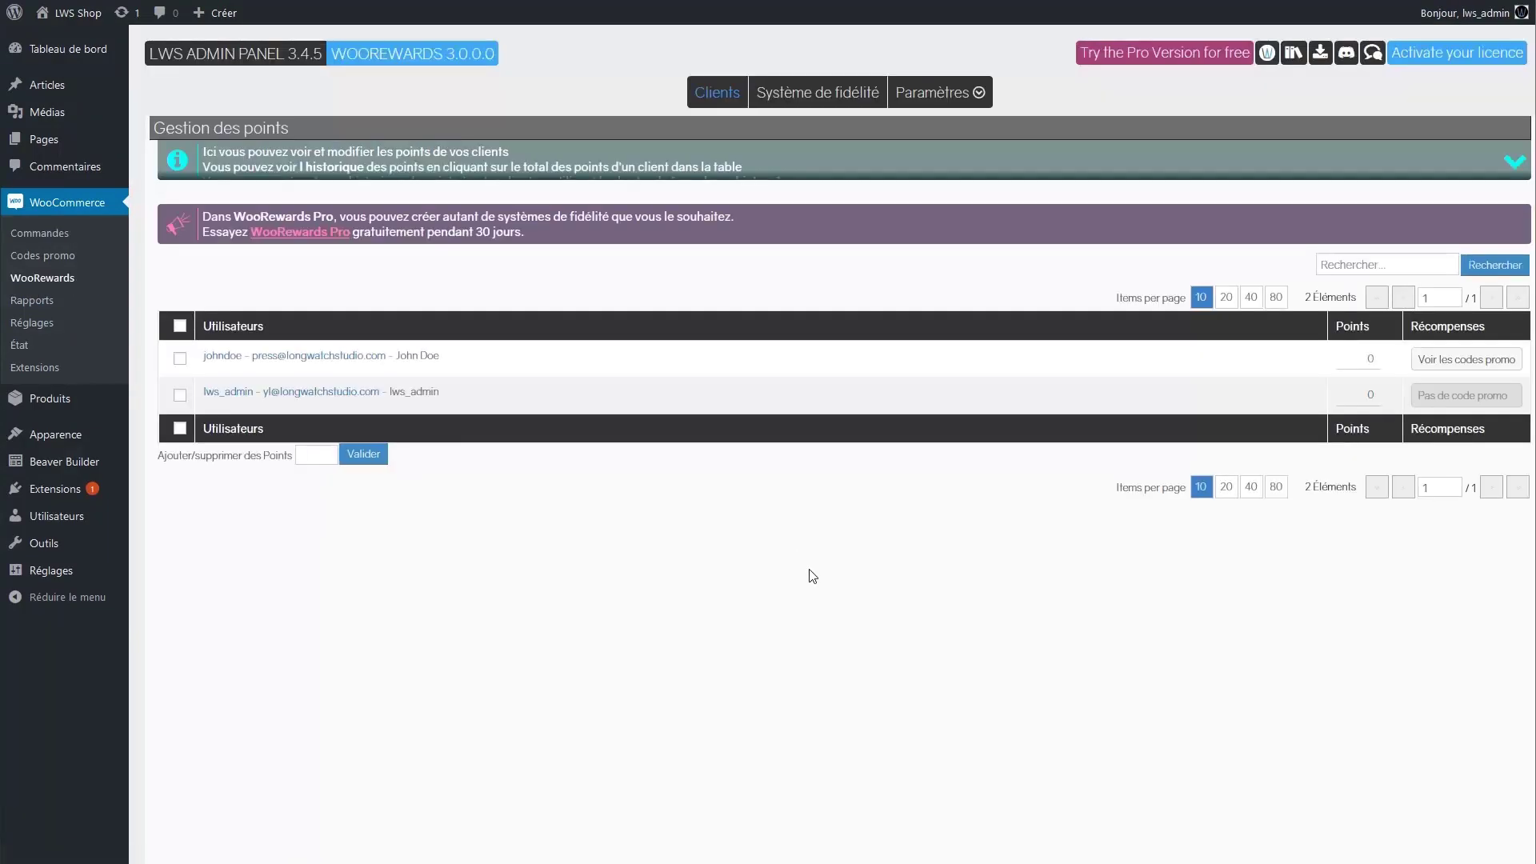